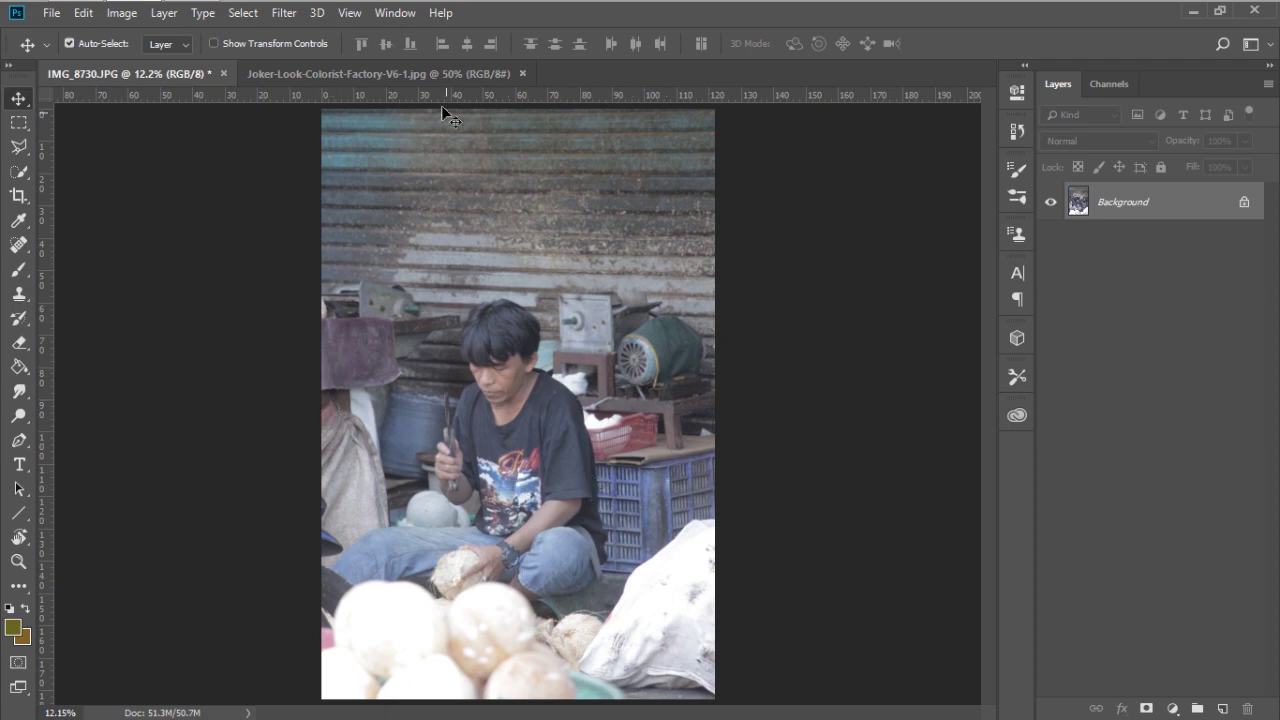
Step: After checking the Joker reference still, make the Background layer a smart object and open Camera Raw Filter
click(346, 72)
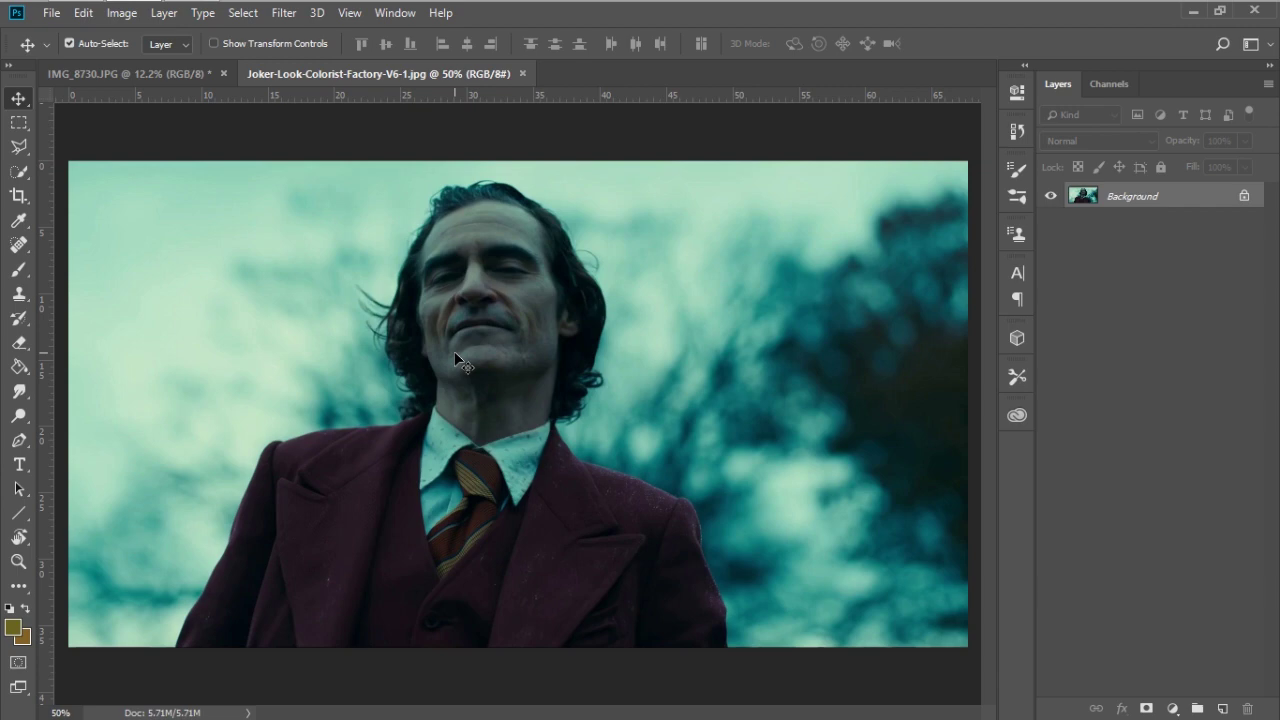
click(137, 73)
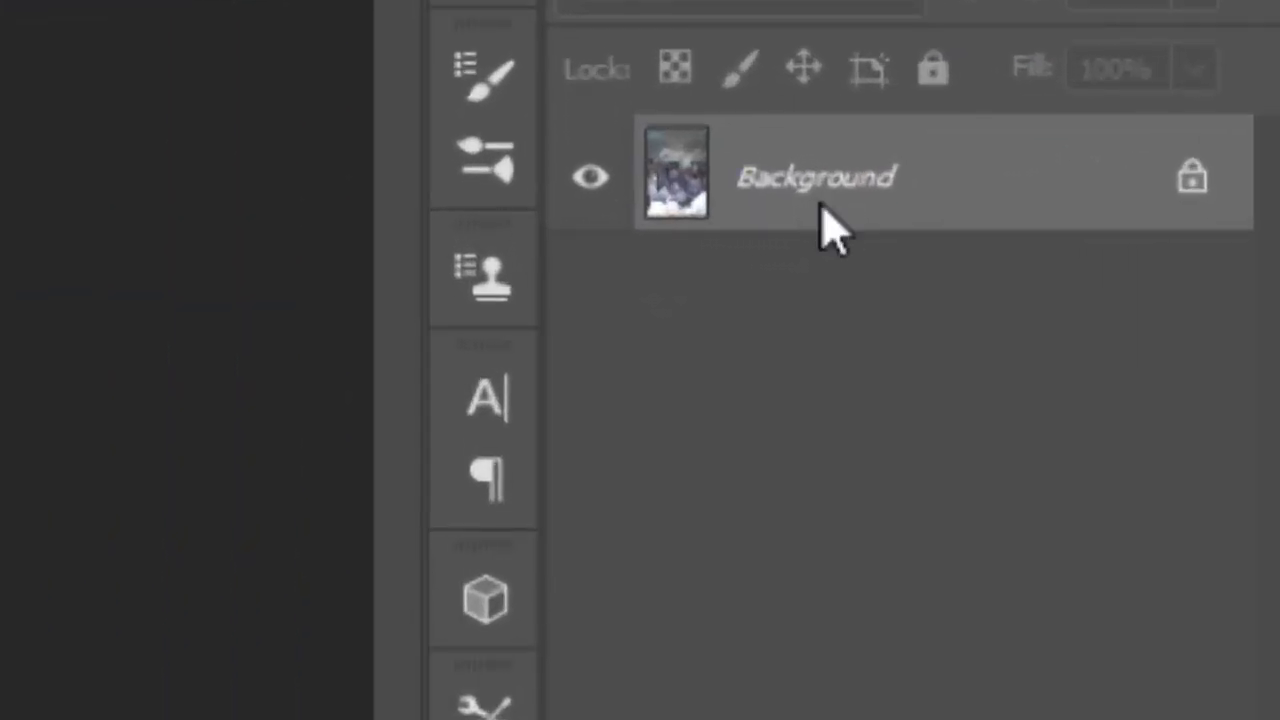
right_click(1122, 215)
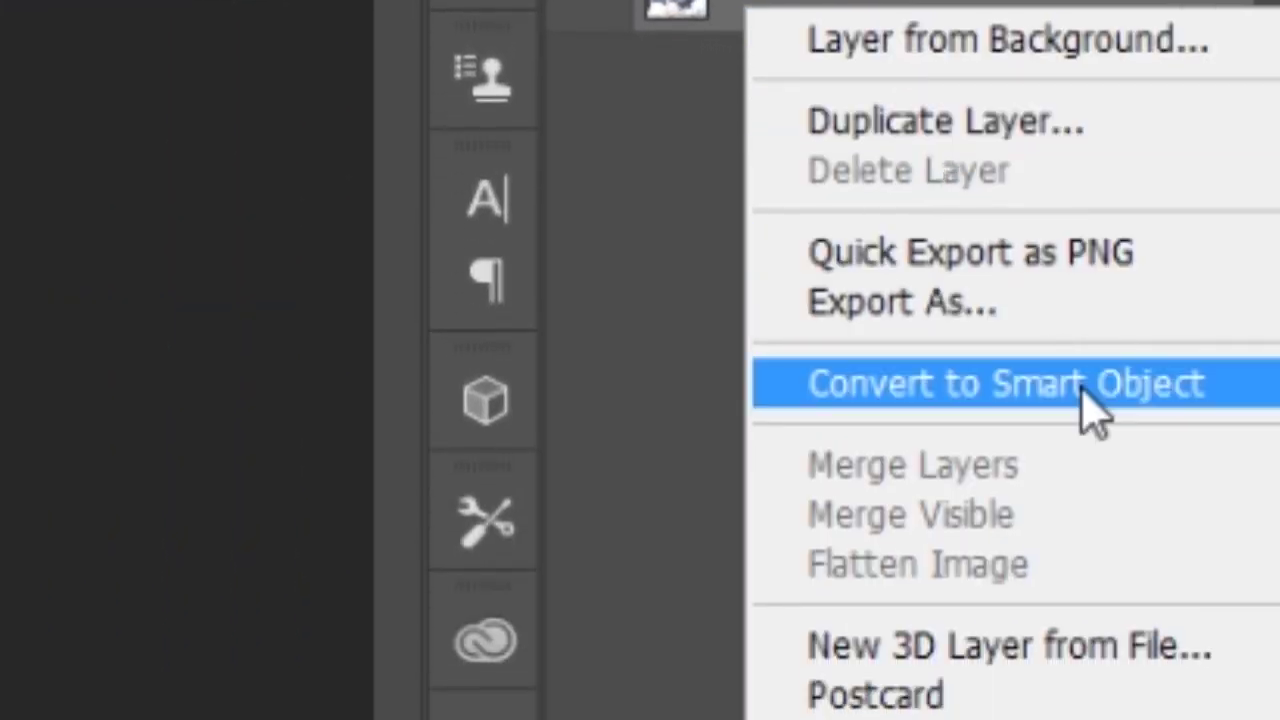
click(1081, 390)
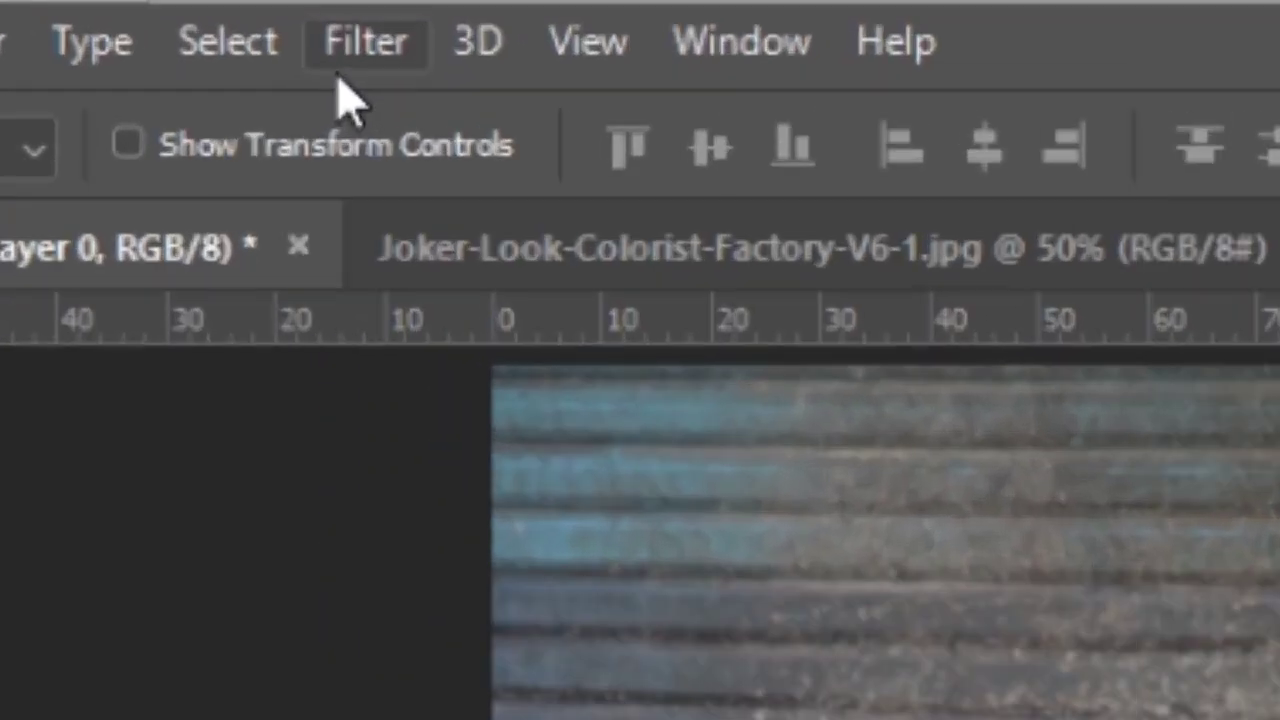
click(277, 18)
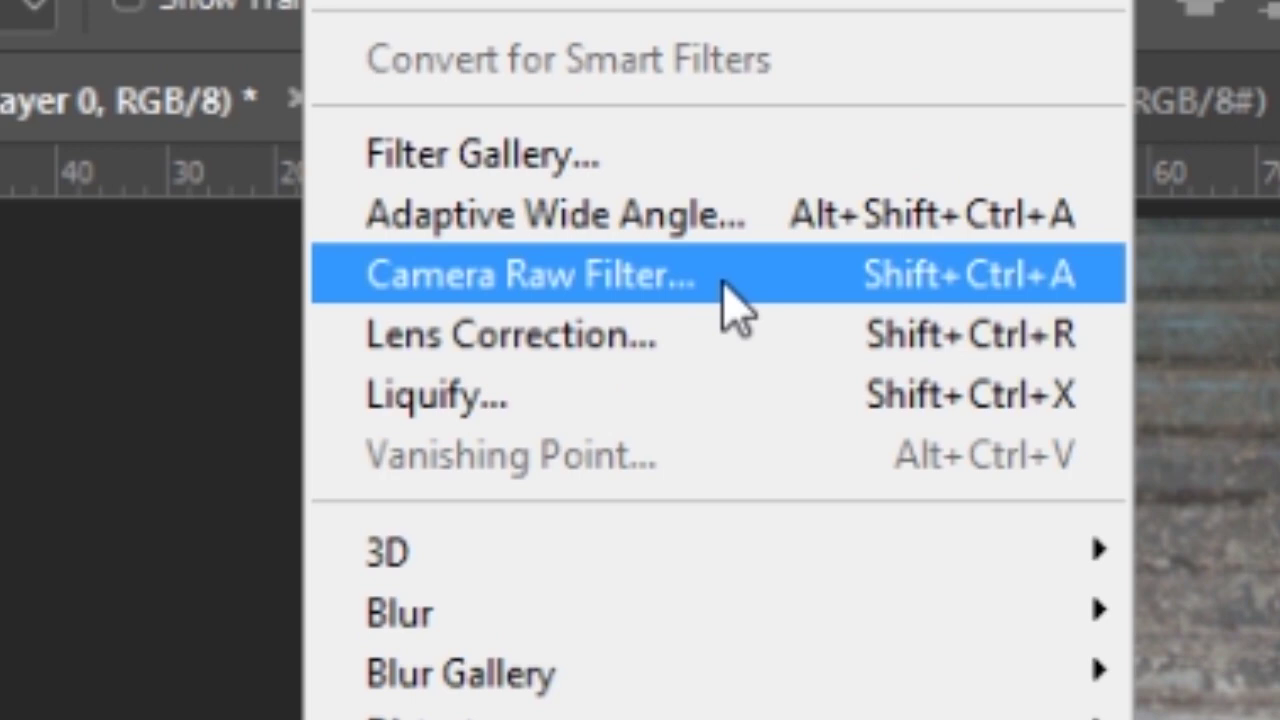
click(724, 287)
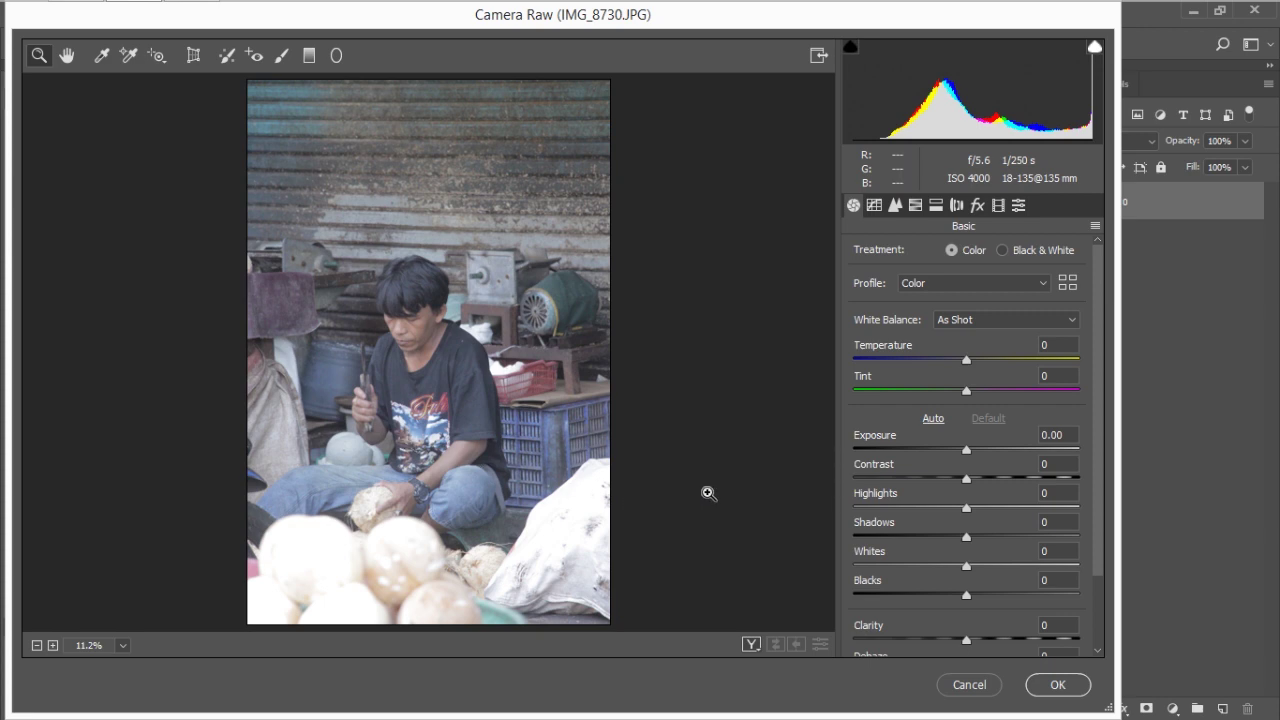
Step: In Camera Raw's Basic panel, set Contrast +30, Highlights −41 and Shadows −6
drag(962, 479, 1000, 478)
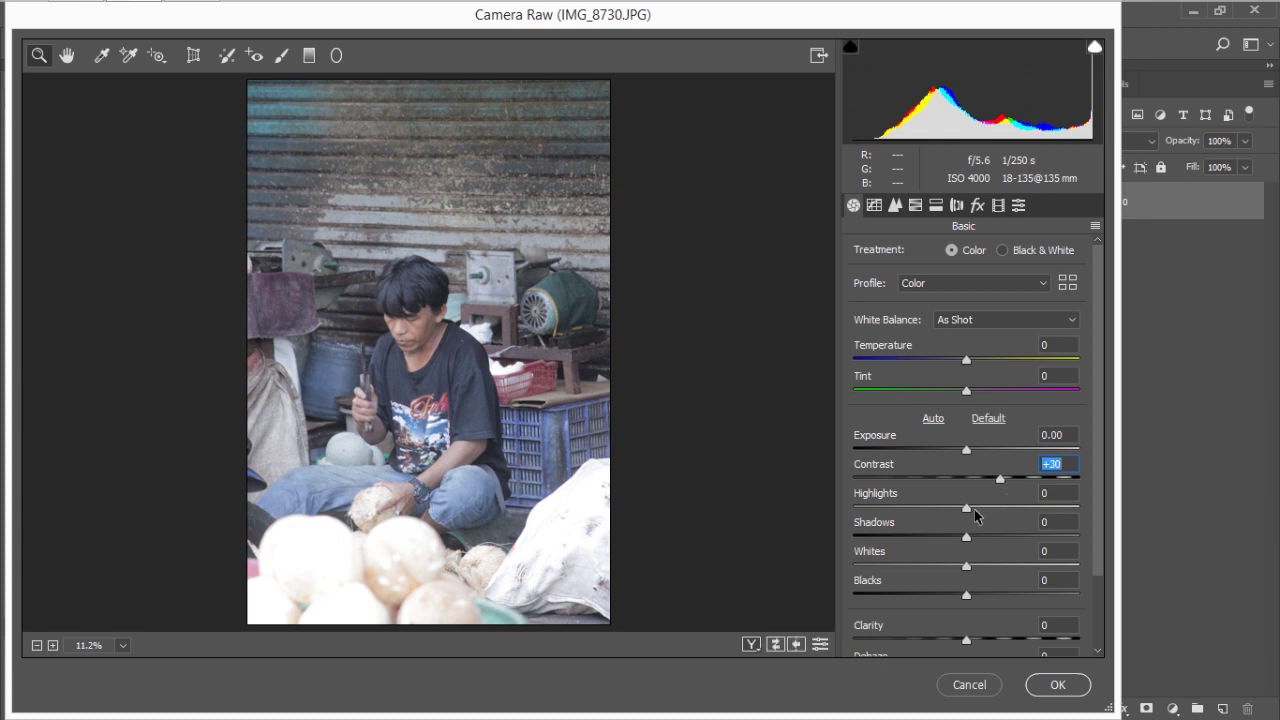
drag(967, 508, 924, 508)
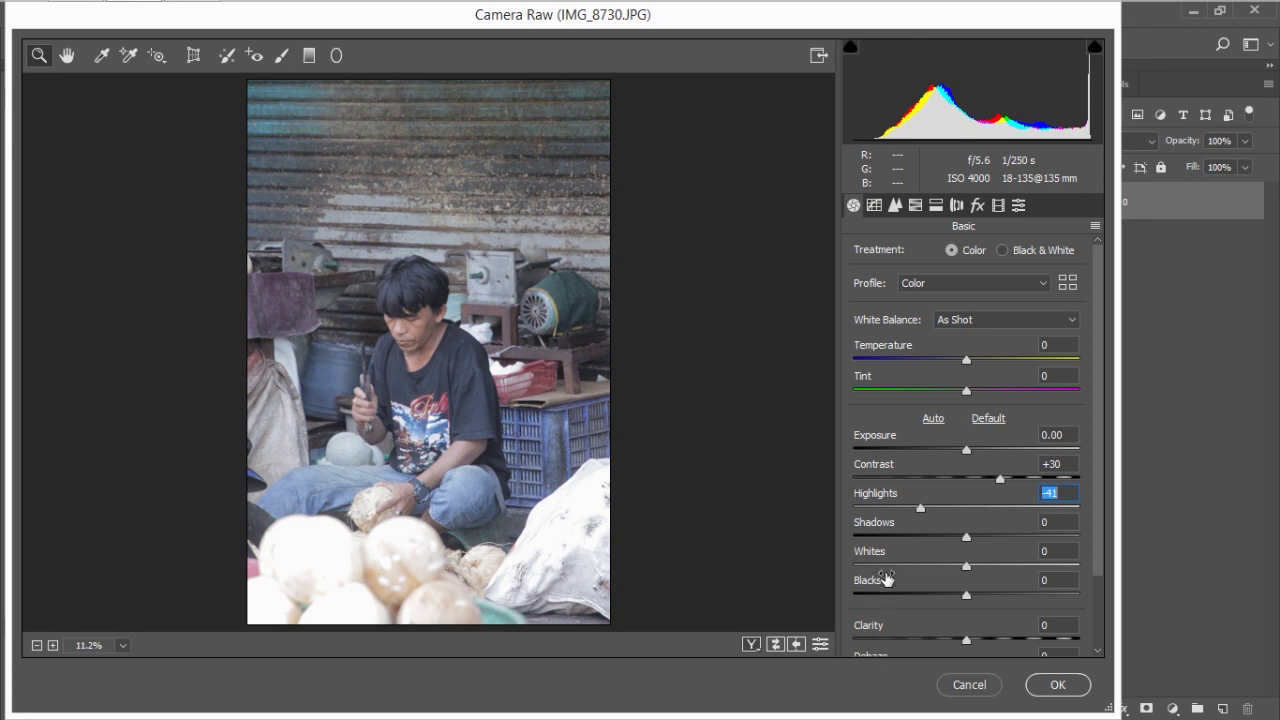
key(Tab)
drag(970, 537, 964, 536)
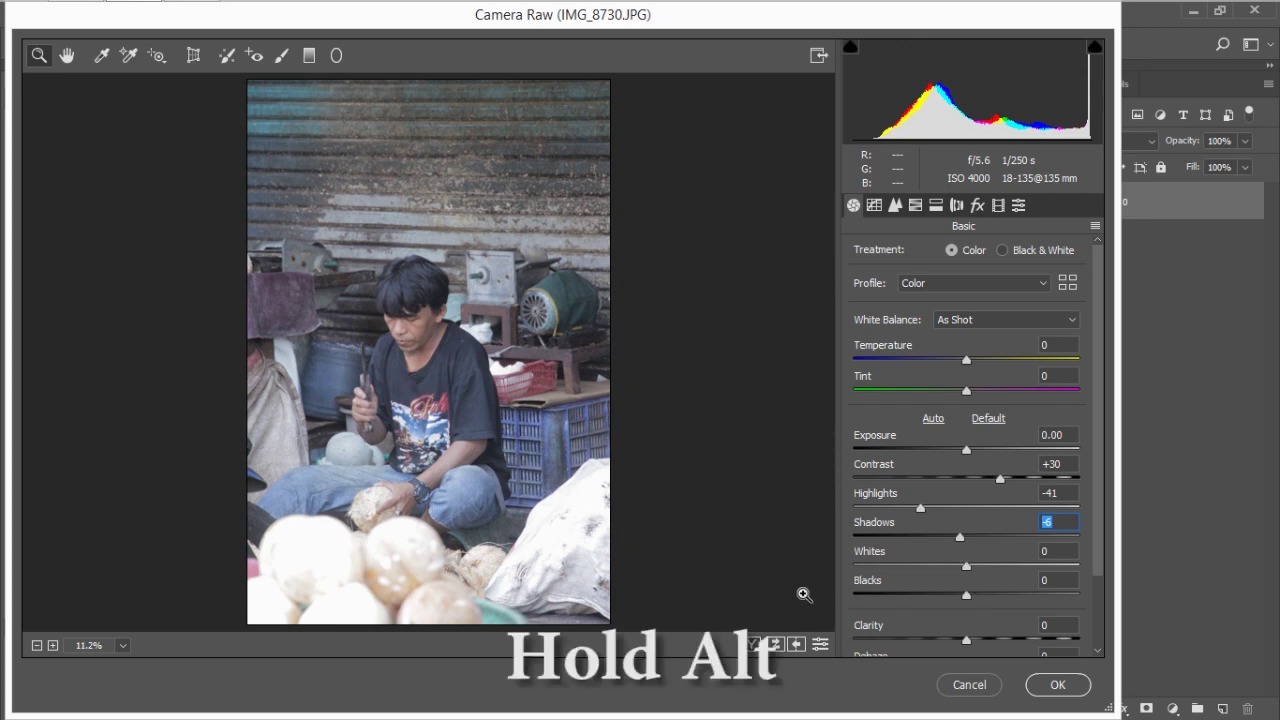
key(alt)
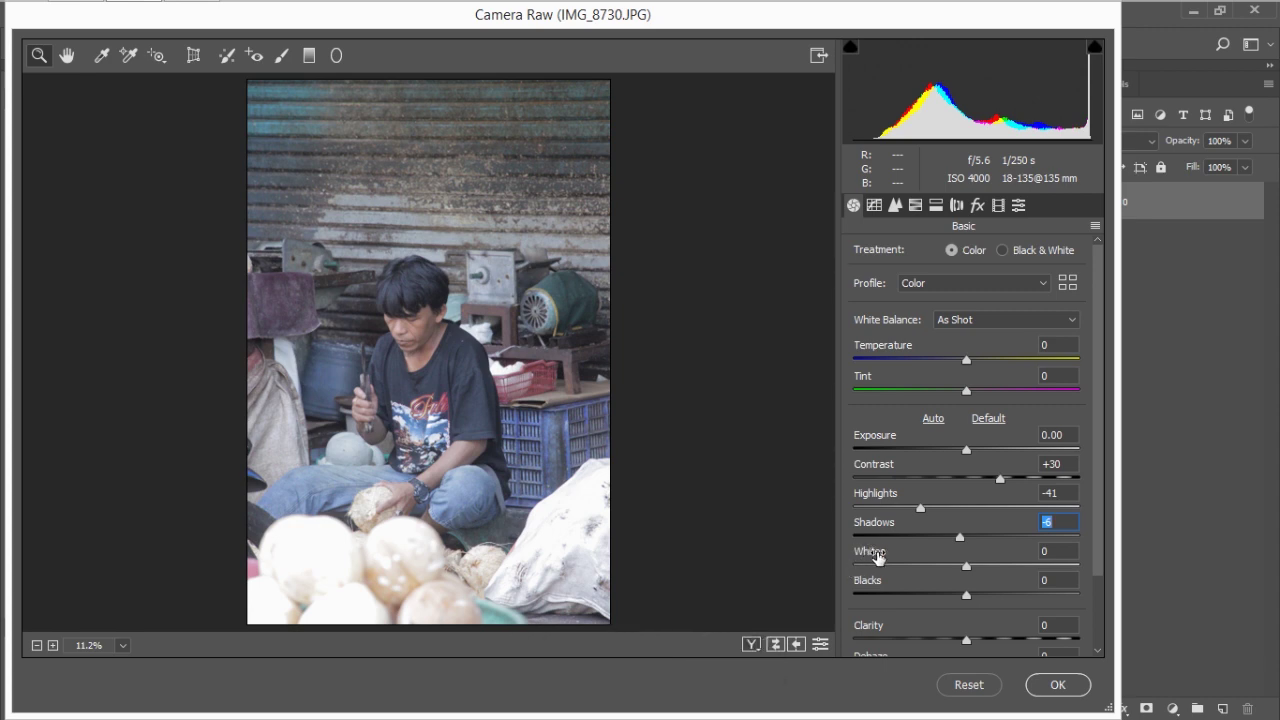
alt+click(967, 567)
Step: Alt-drag Whites to watch highlight clipping and settle it at about +23
drag(967, 567, 1045, 573)
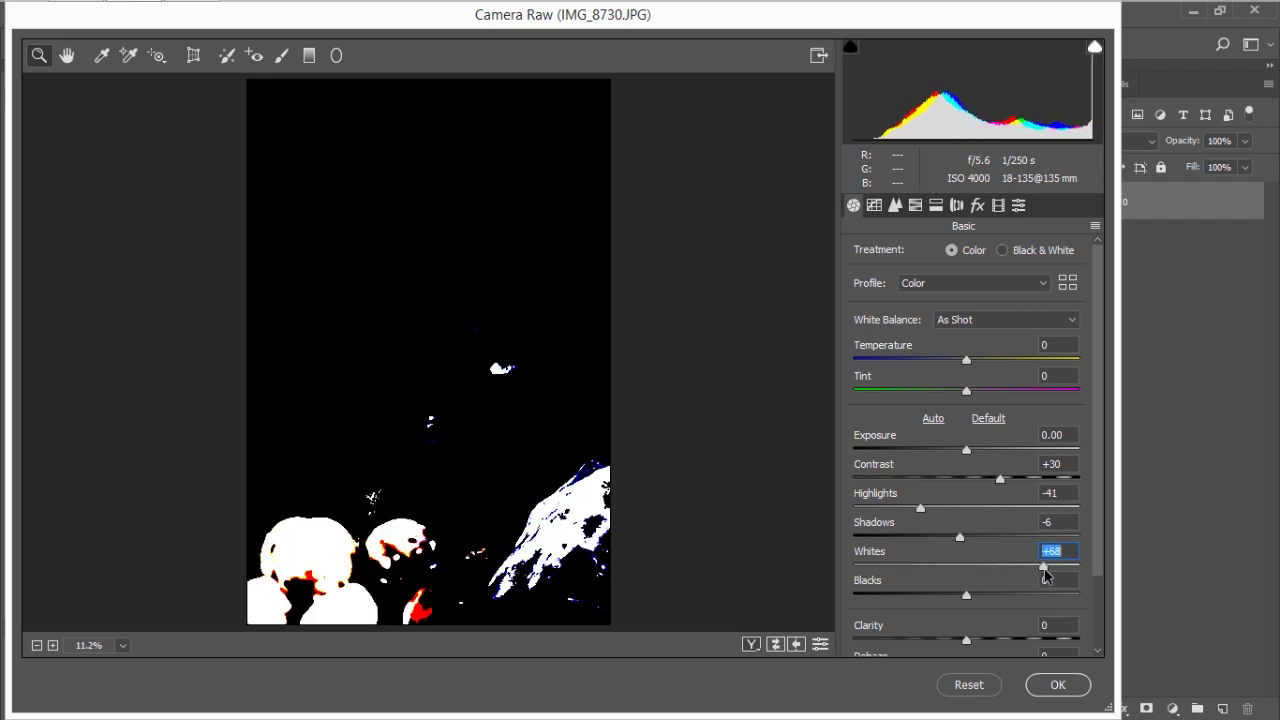
drag(1045, 575, 993, 575)
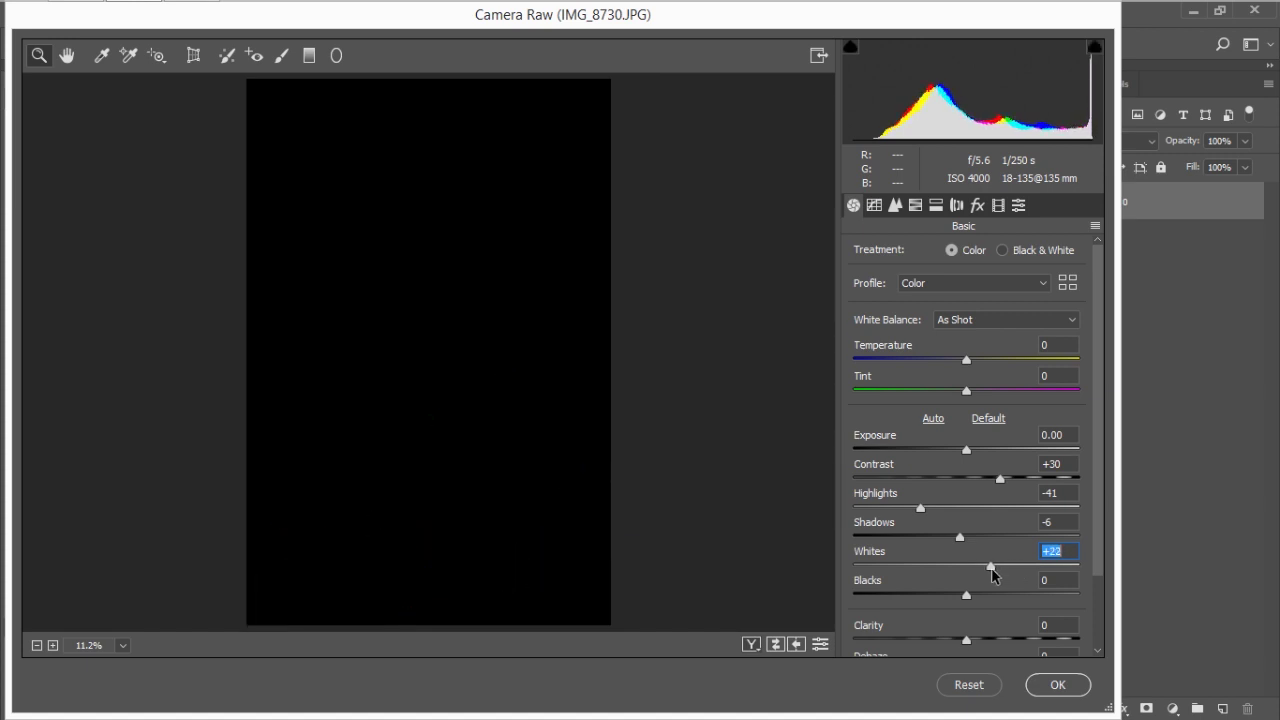
drag(993, 575, 920, 597)
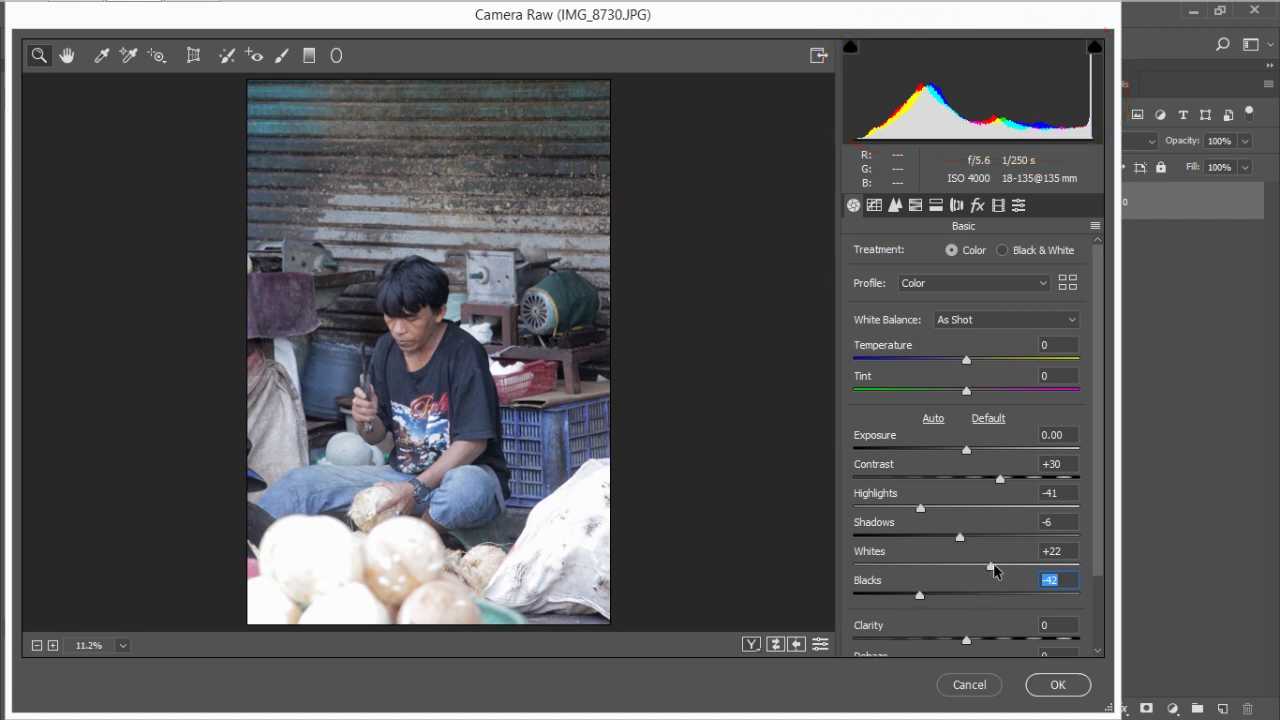
mouse_move(998, 568)
mouse_down()
mouse_move(1028, 568)
mouse_move(993, 571)
mouse_up()
click(920, 595)
Step: Deepen Blacks to −58 and raise Clarity to +12
mouse_move(921, 597)
mouse_down()
mouse_move(884, 598)
mouse_move(902, 593)
mouse_up()
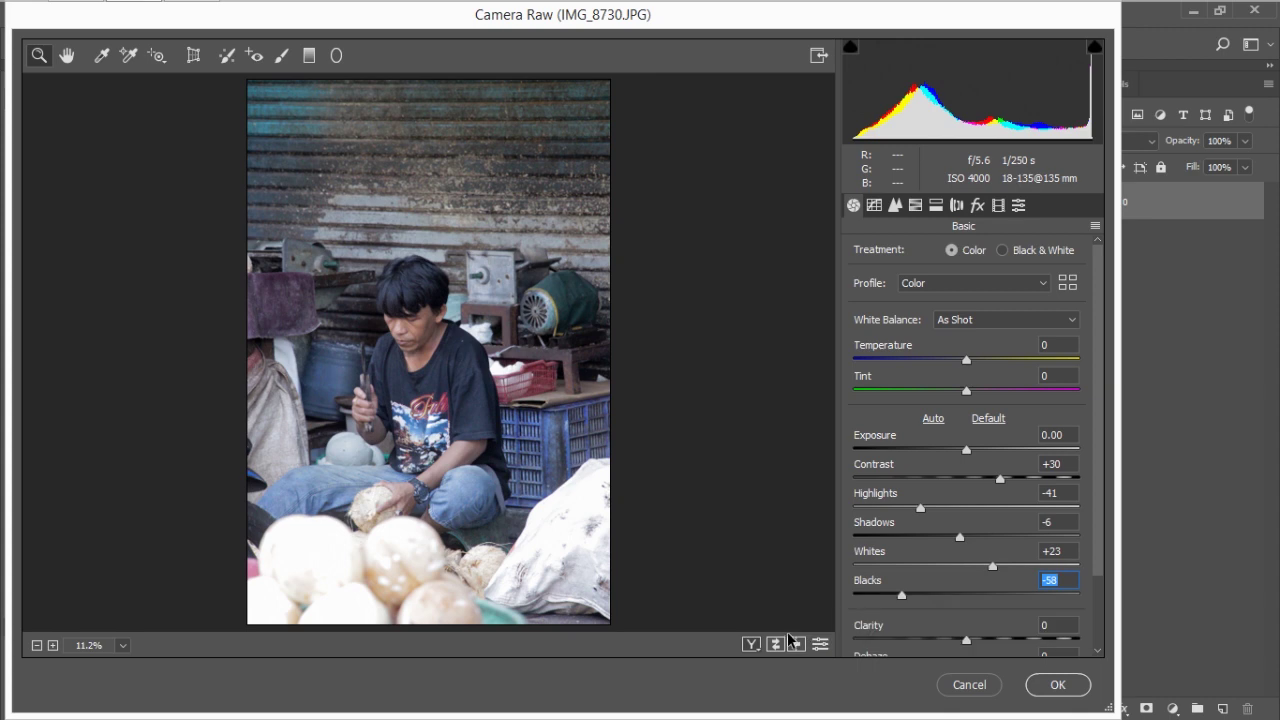
drag(1099, 481, 1104, 560)
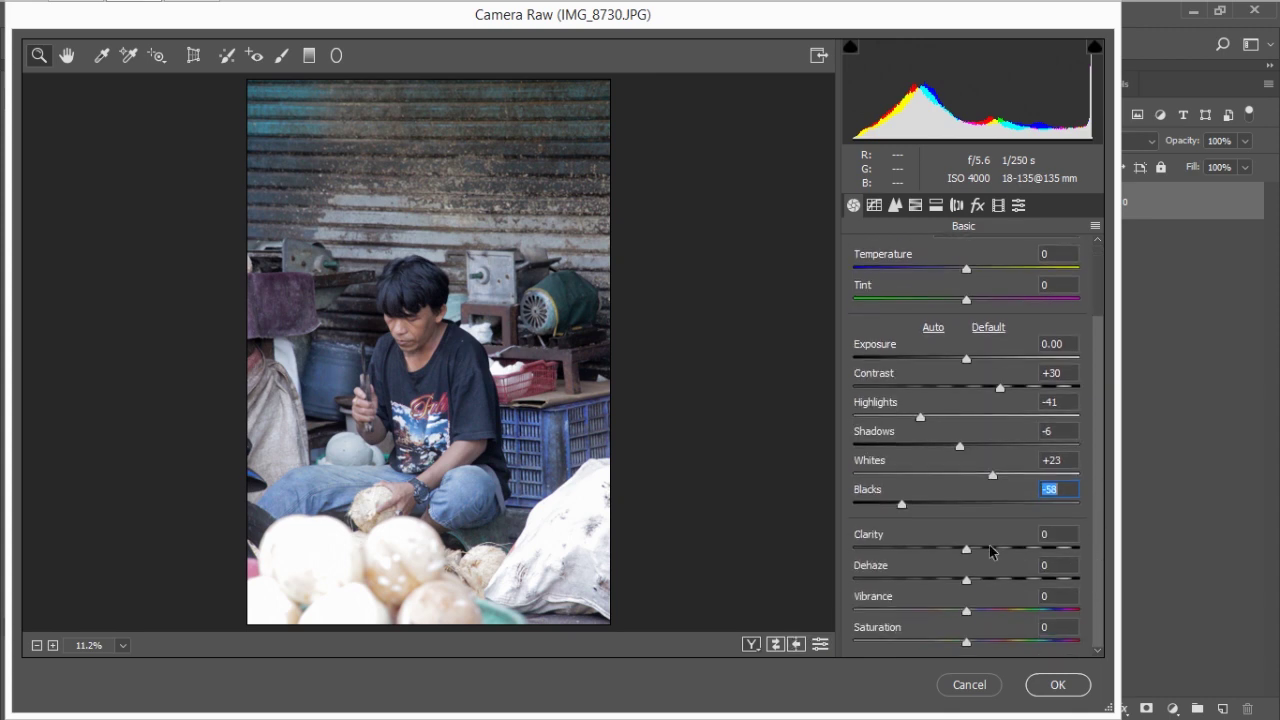
drag(968, 548, 983, 547)
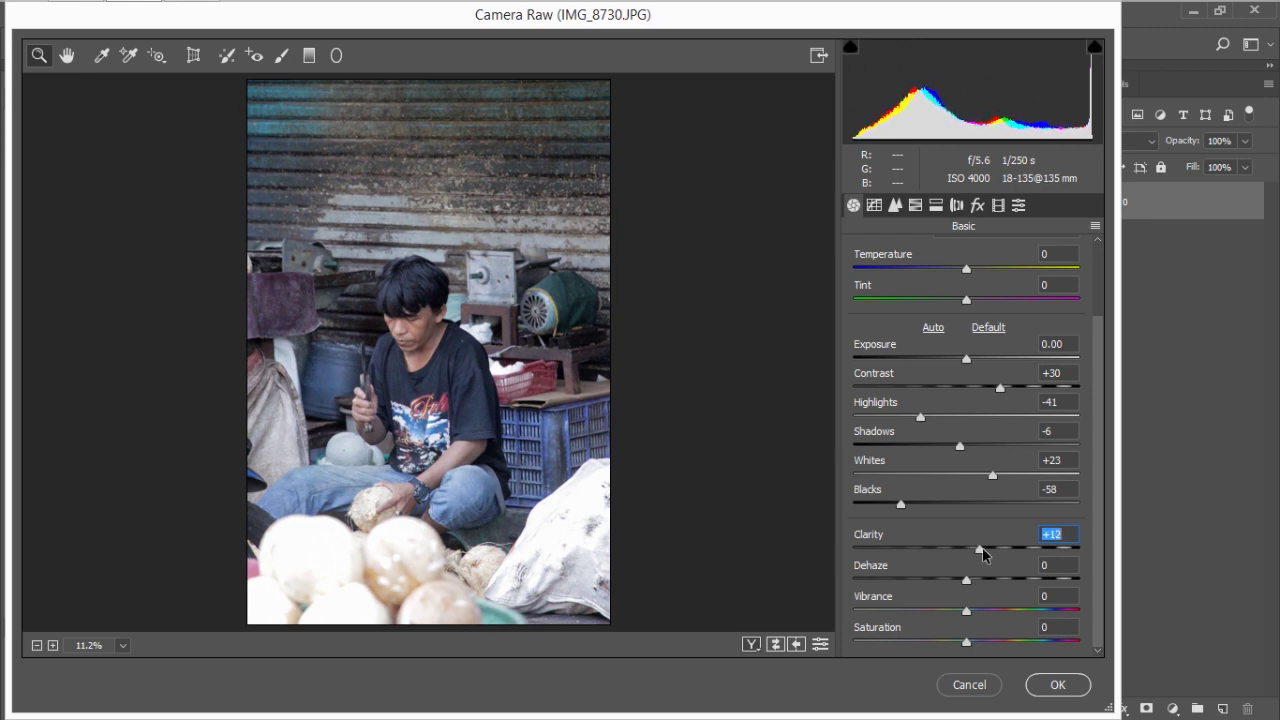
drag(982, 547, 982, 547)
click(874, 205)
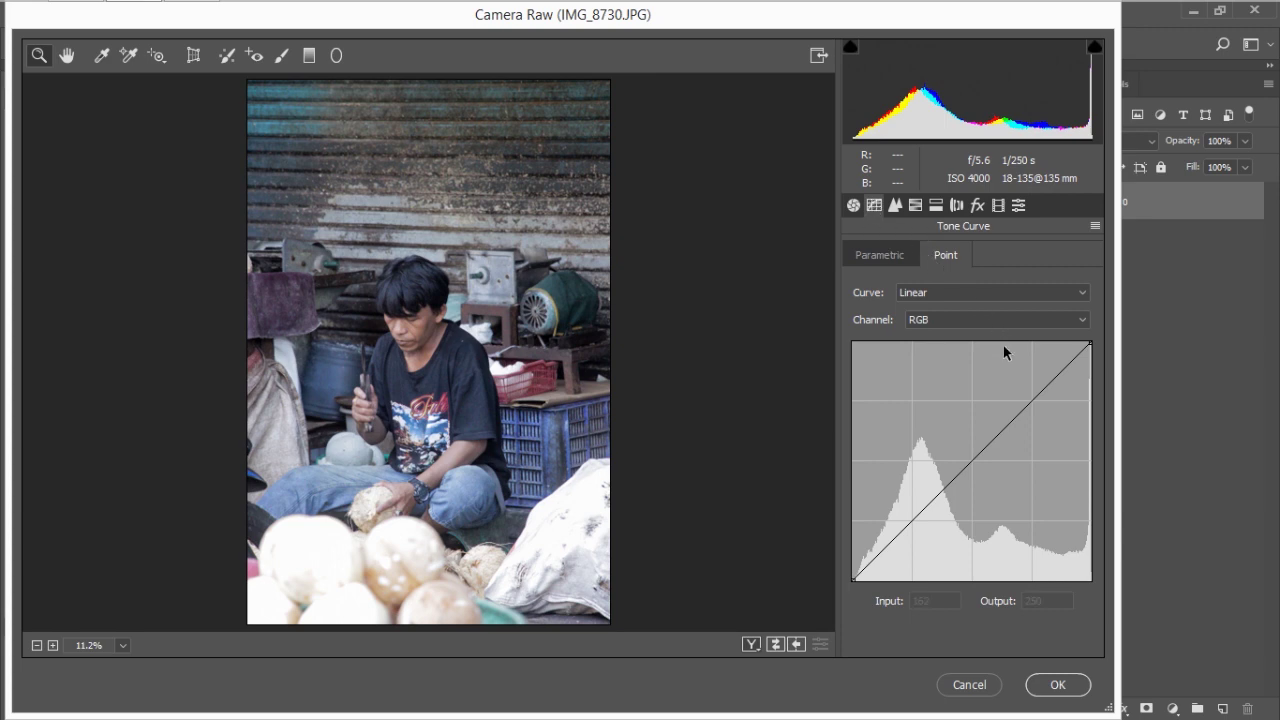
Step: Set the point curve to Custom, lifting the black point and capping whites at 194
click(968, 292)
click(947, 353)
click(851, 579)
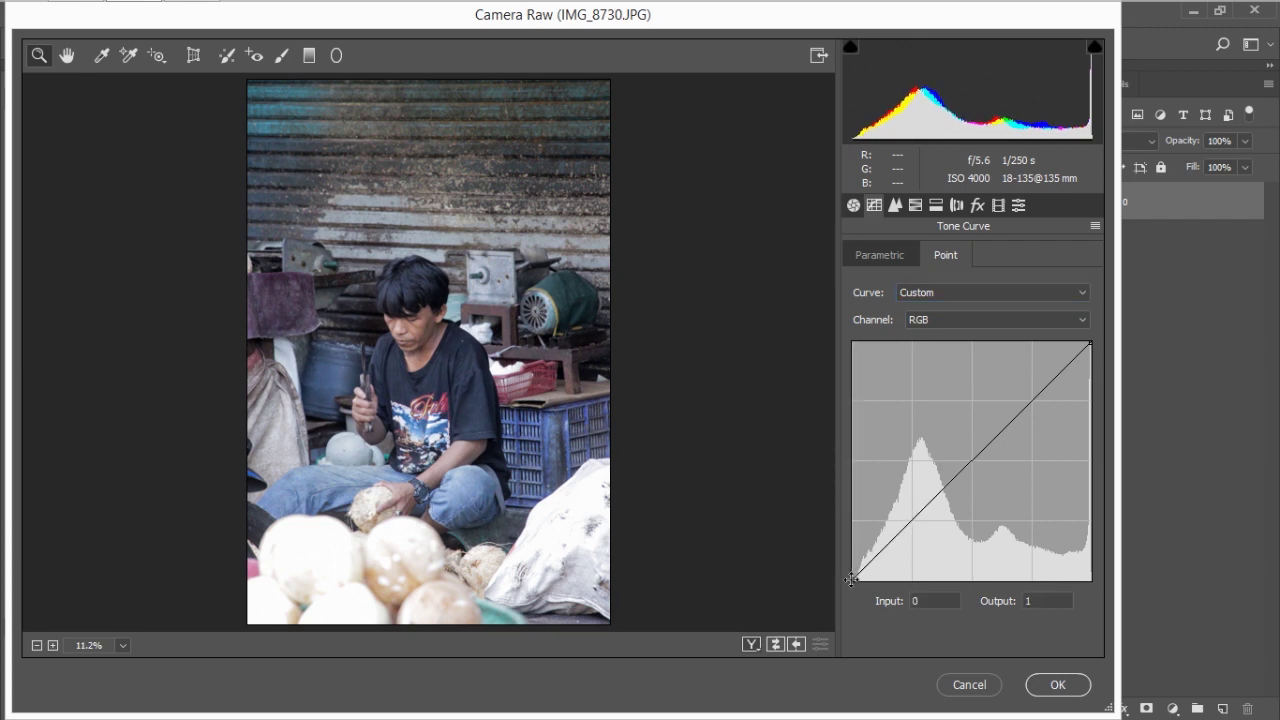
drag(851, 579, 813, 577)
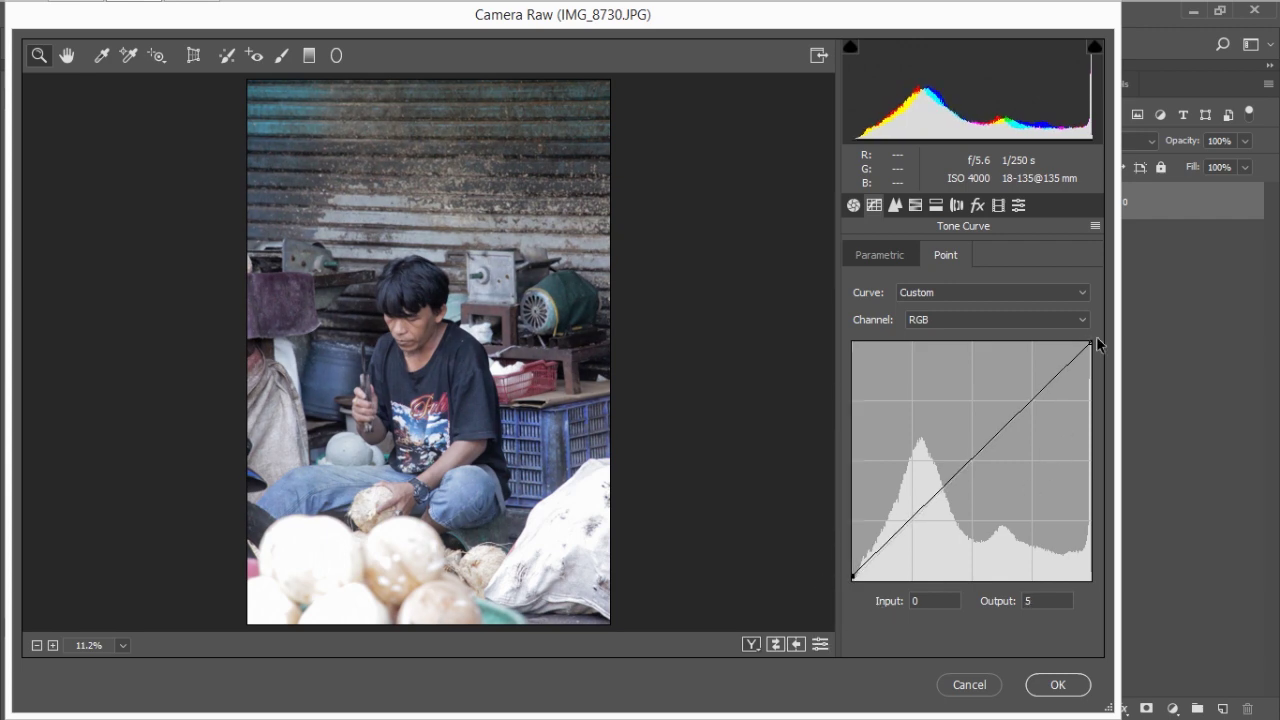
drag(1088, 343, 1152, 400)
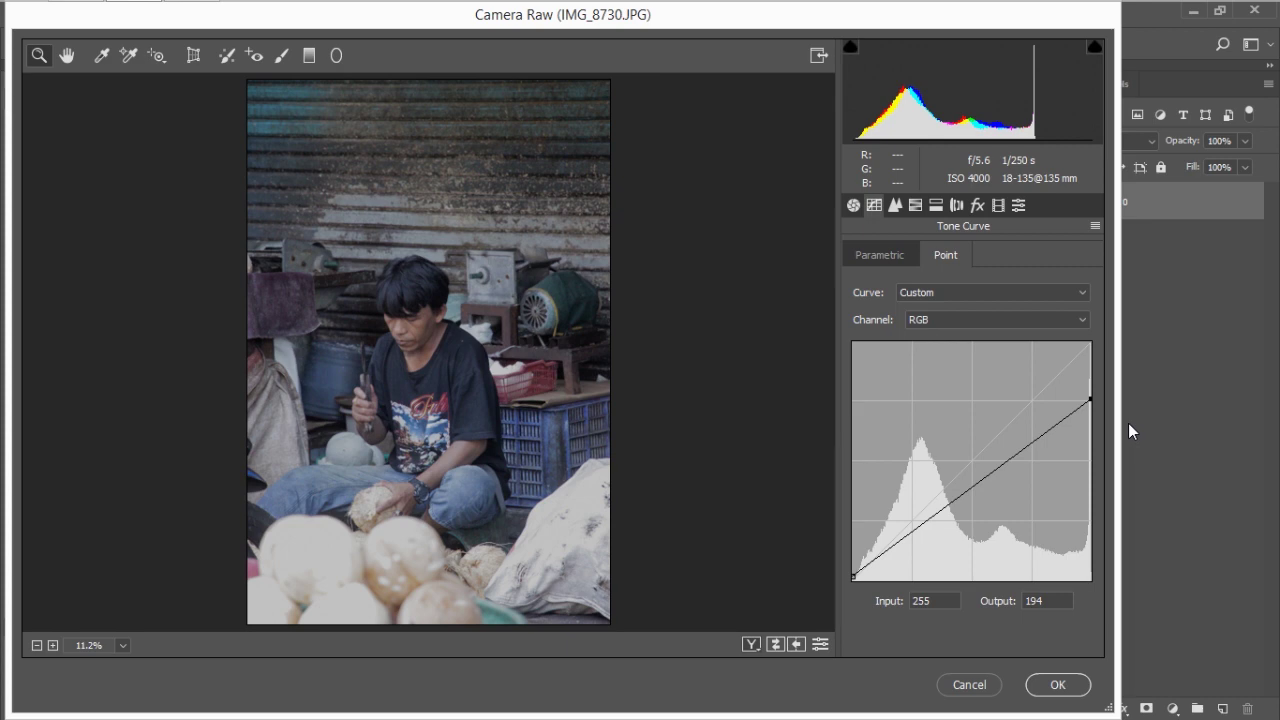
Step: Add two curve points, at 71/57 and 187/153
click(916, 531)
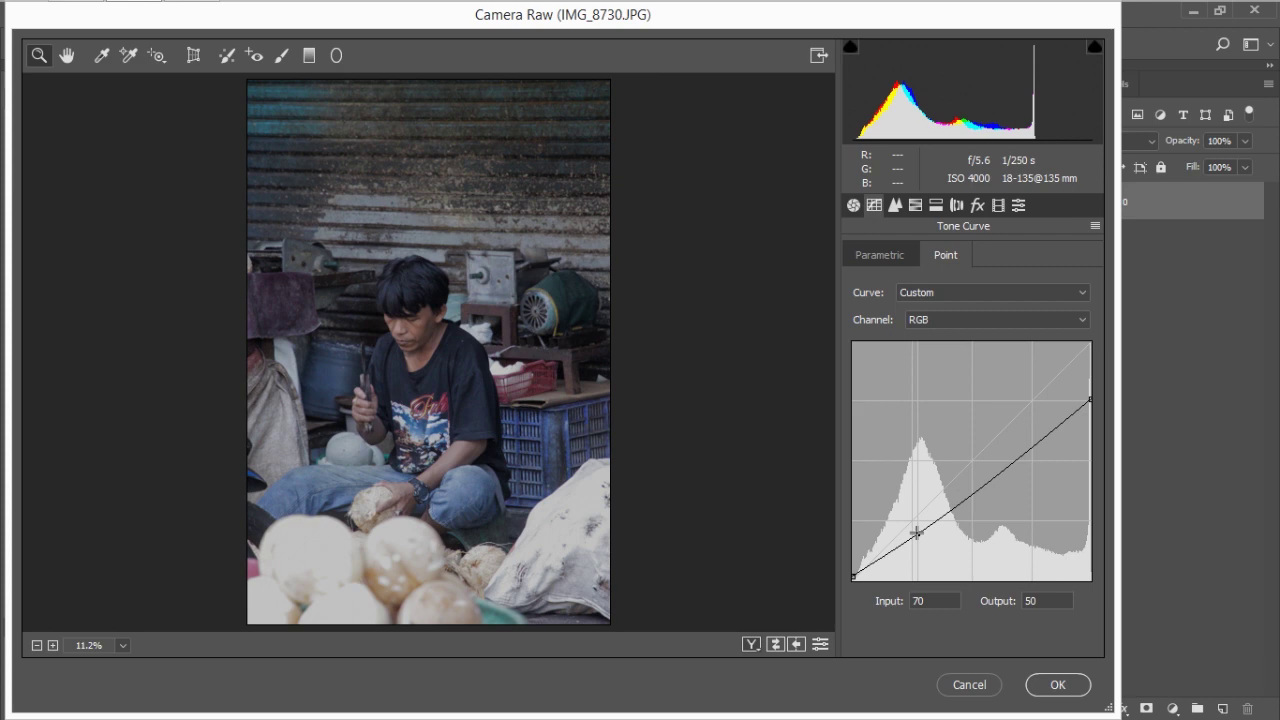
drag(916, 532, 918, 526)
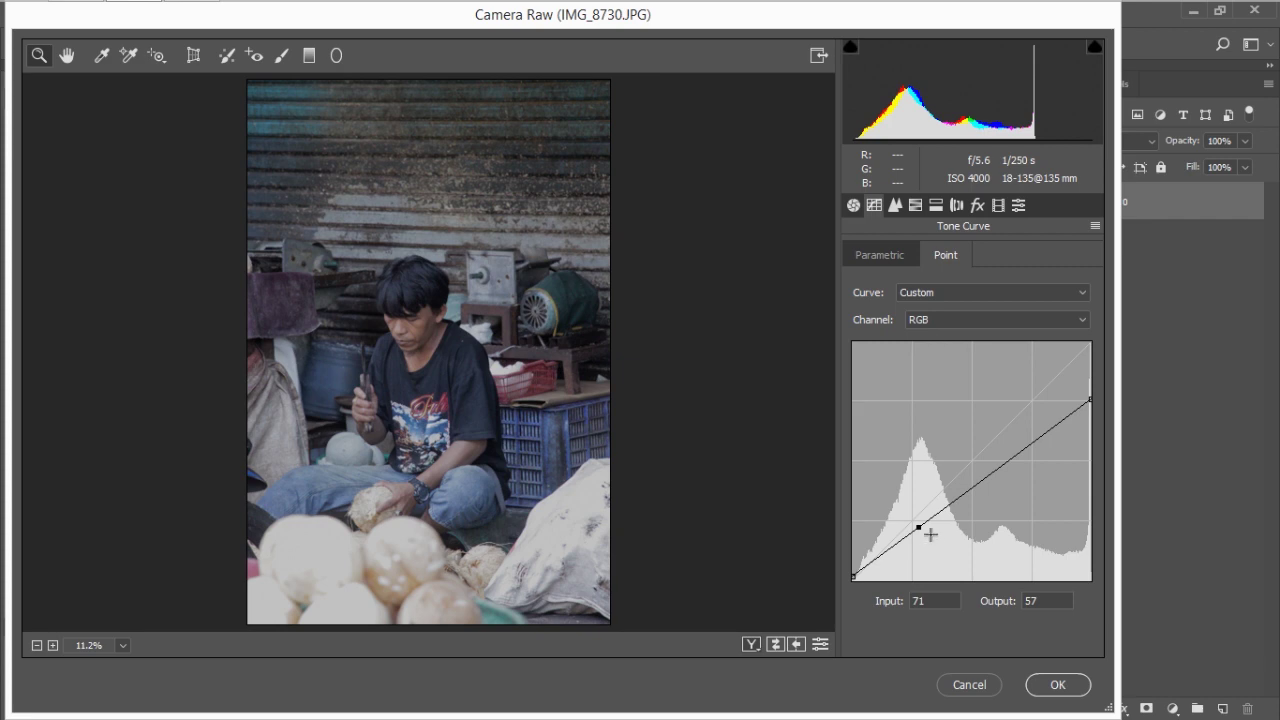
click(1035, 444)
drag(1035, 444, 1026, 436)
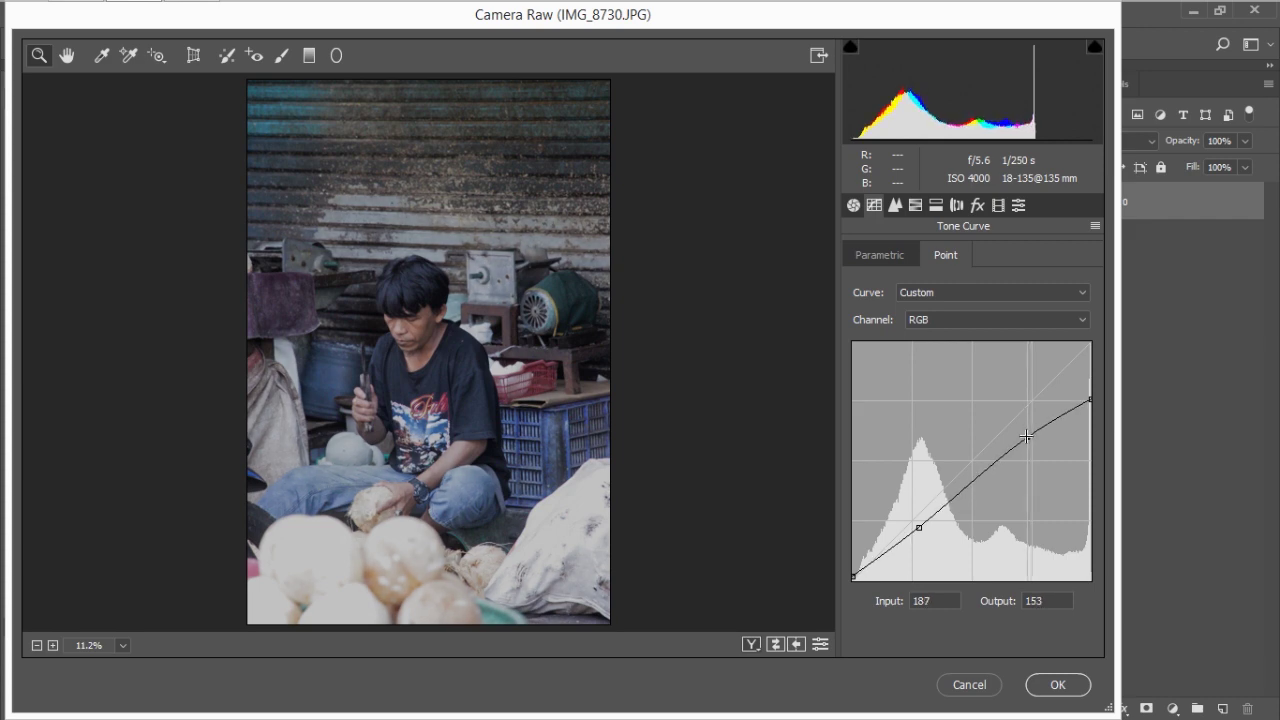
drag(1026, 436, 1026, 437)
Step: Tint the shadows teal with Hue 165 and Saturation 55, and push Balance to +100
click(934, 205)
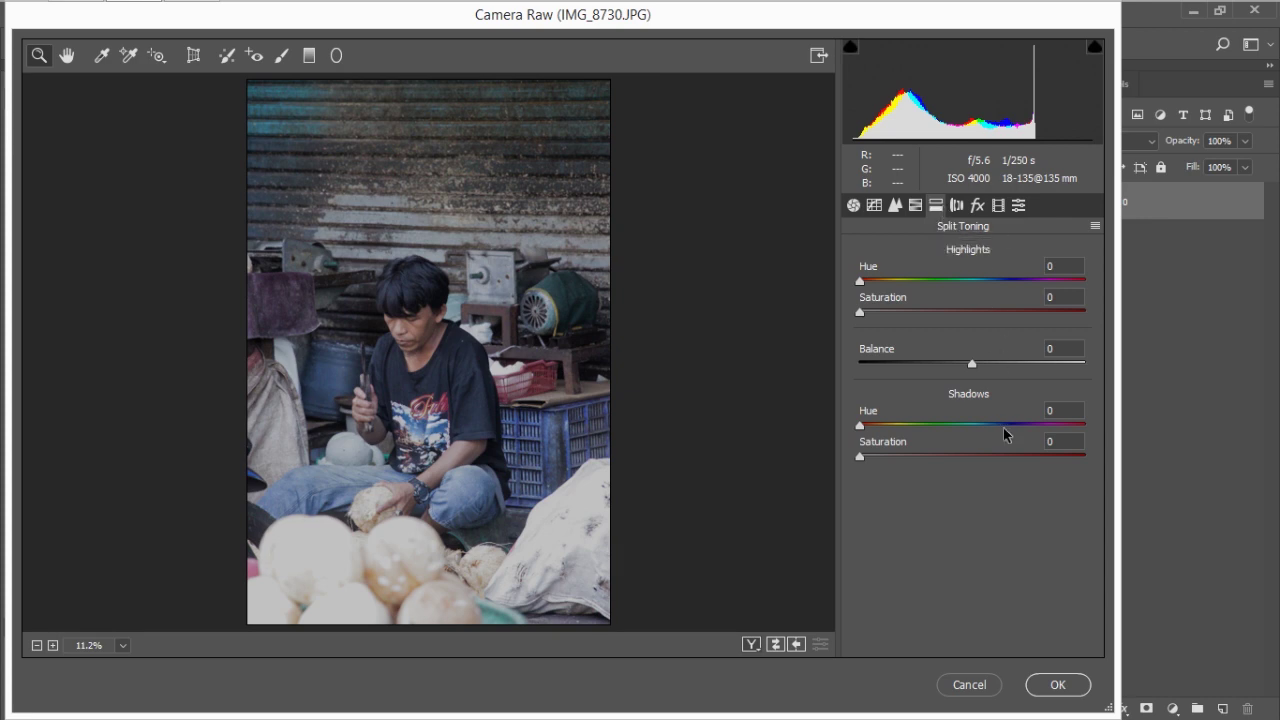
drag(937, 431, 962, 430)
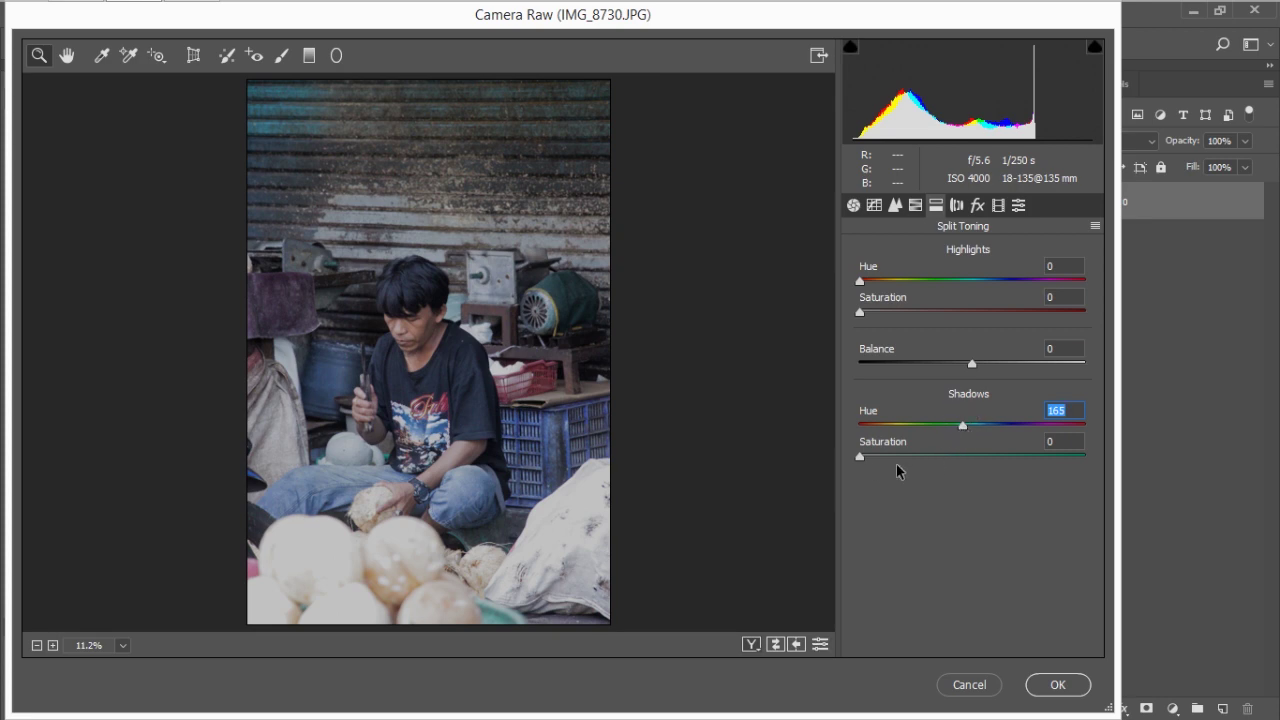
drag(859, 455, 984, 467)
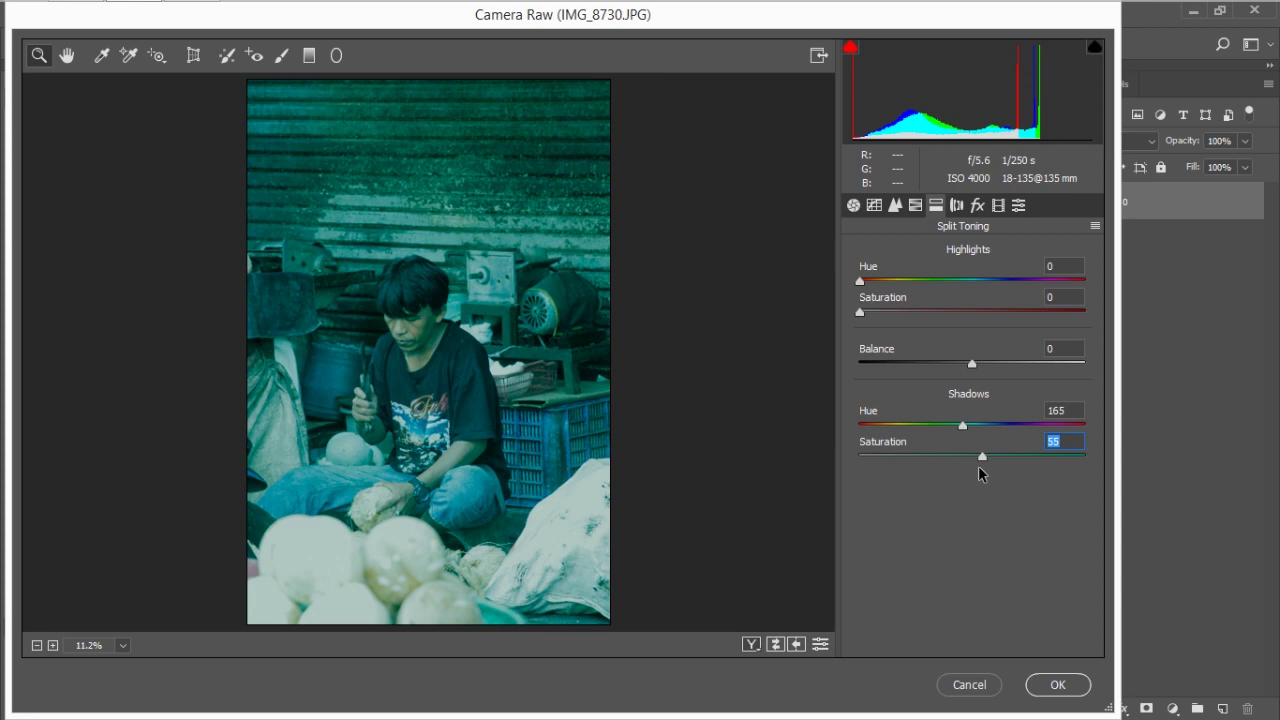
drag(975, 367, 1088, 384)
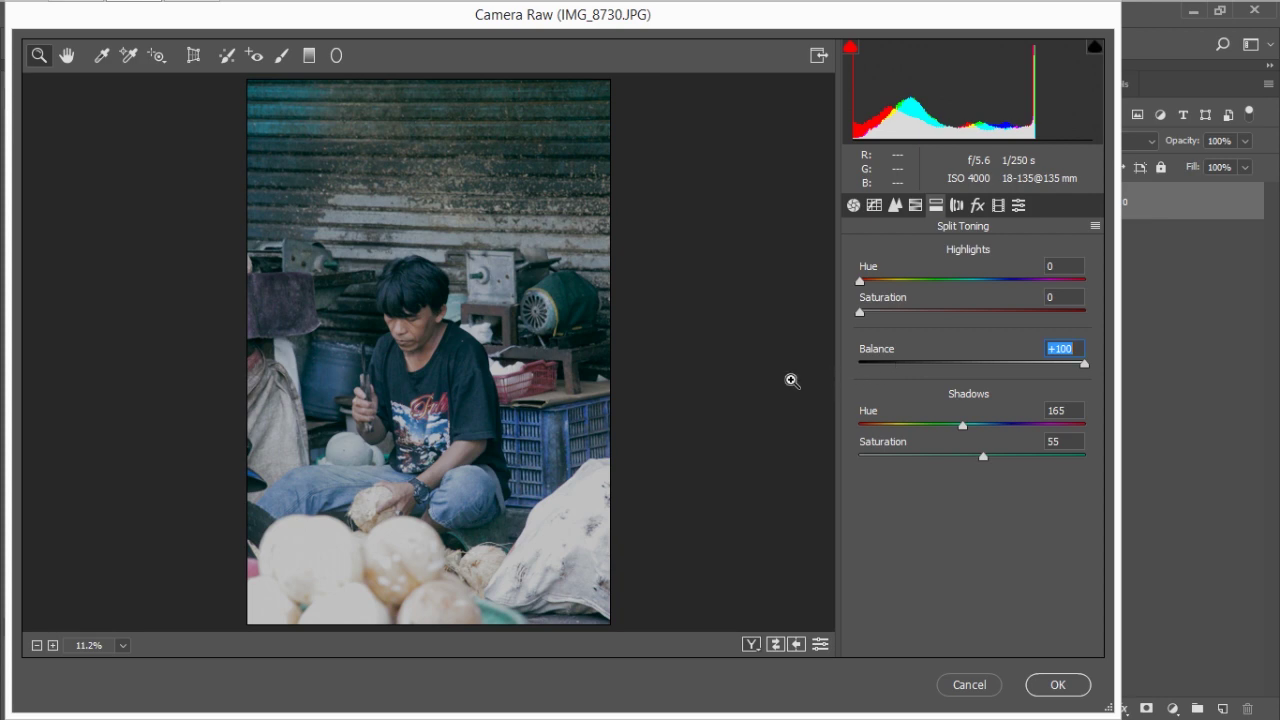
Step: Switch Camera Raw to the HSL Saturation adjustments
click(913, 207)
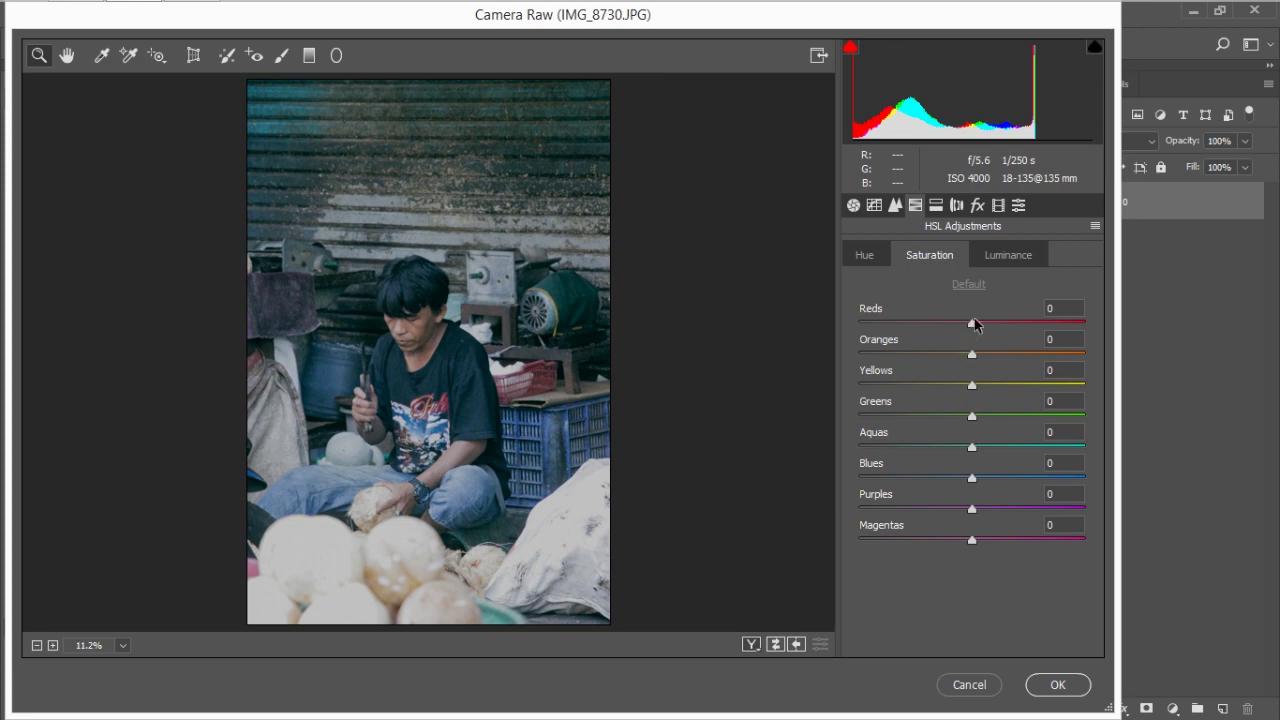
Step: Desaturate Reds to −30, Oranges to −20 and Yellows to −11
drag(972, 324, 934, 326)
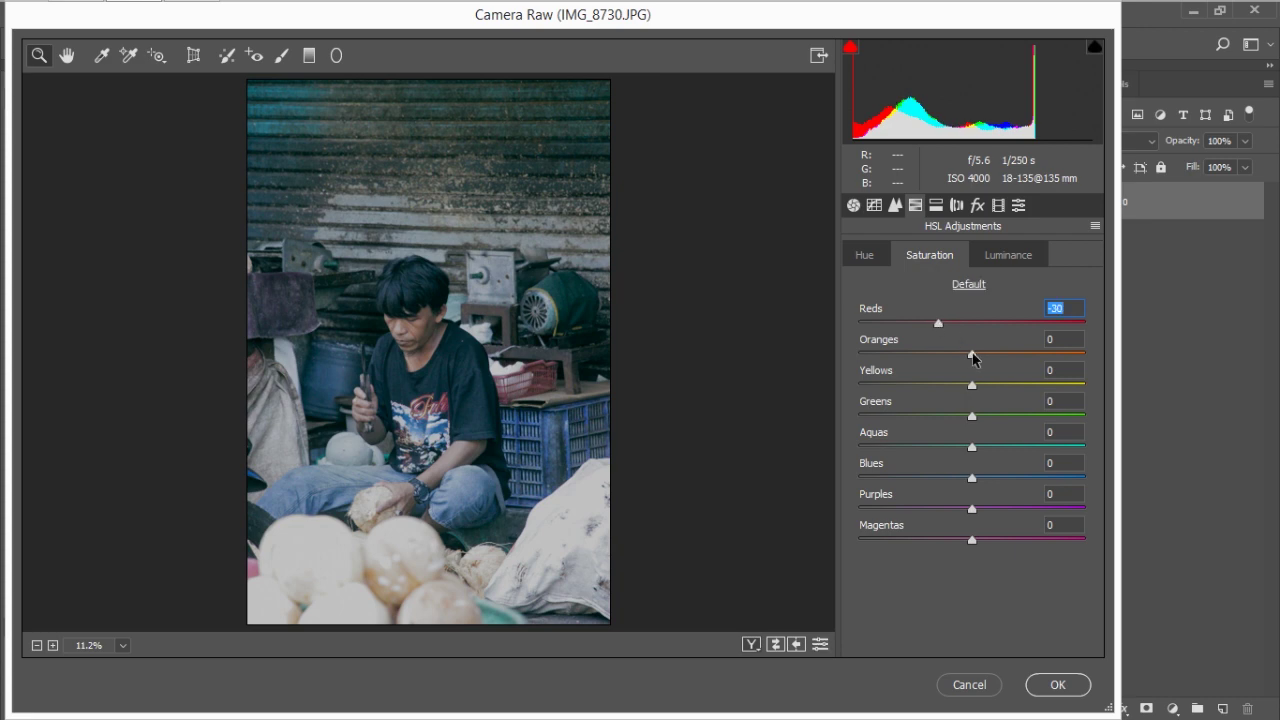
drag(972, 353, 950, 356)
mouse_move(971, 390)
mouse_down()
mouse_move(943, 392)
mouse_move(993, 390)
mouse_move(932, 392)
mouse_move(994, 390)
mouse_move(947, 390)
mouse_move(979, 388)
mouse_move(961, 390)
mouse_up()
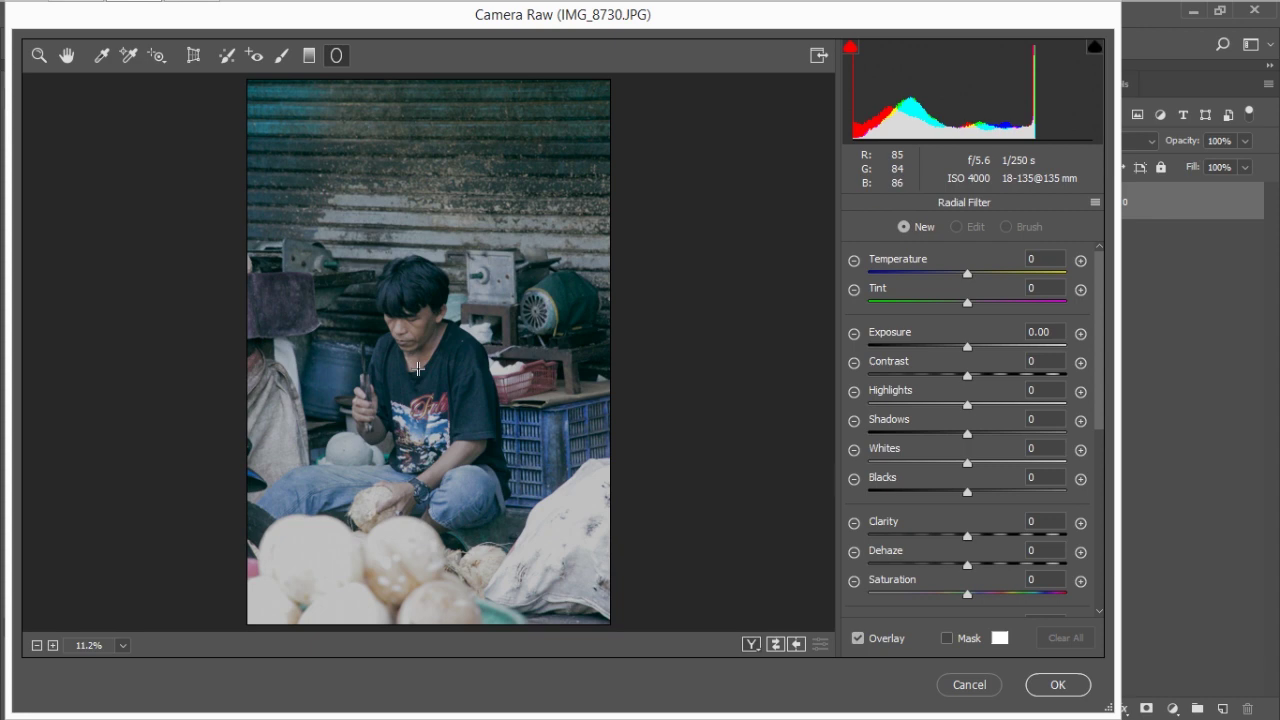
Step: Draw an elliptical radial filter around the seated man: Effect Outside, Feather 25, Sharpness −100
mouse_move(418, 369)
mouse_down()
mouse_move(465, 445)
mouse_move(445, 190)
mouse_move(505, 520)
mouse_move(476, 459)
mouse_move(480, 490)
mouse_move(476, 472)
mouse_up()
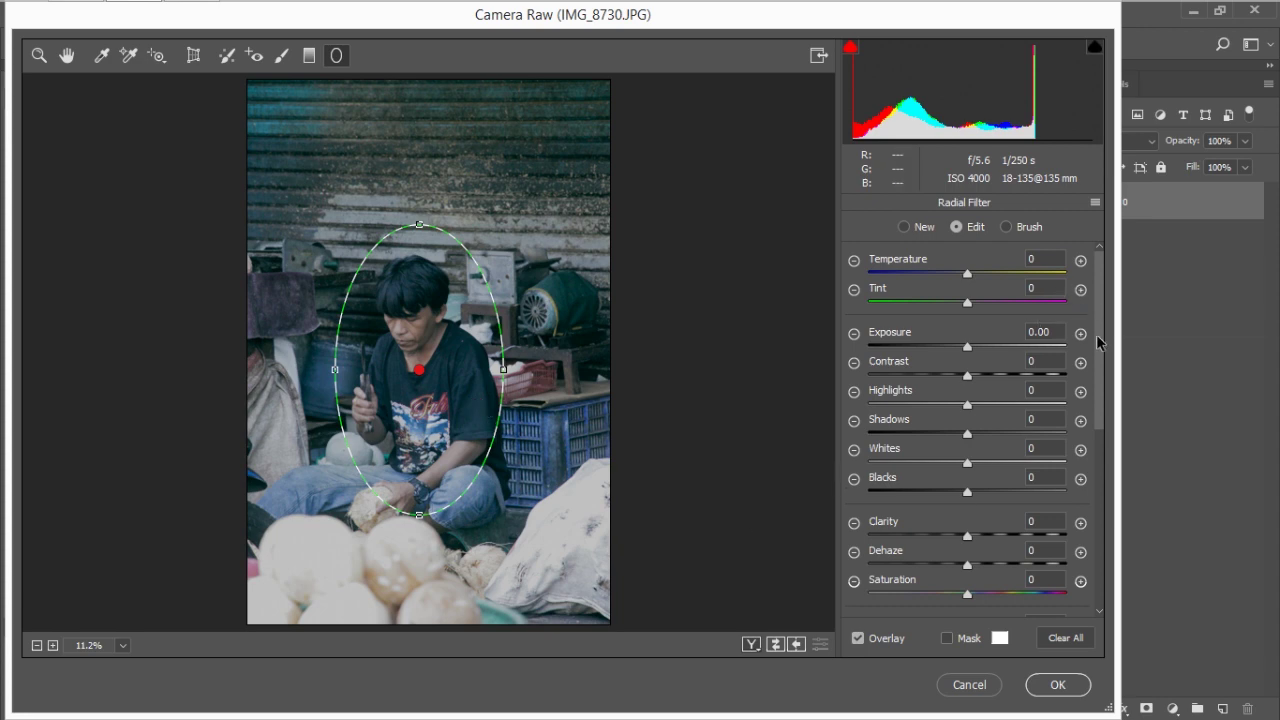
scroll(1097, 349, down, 6)
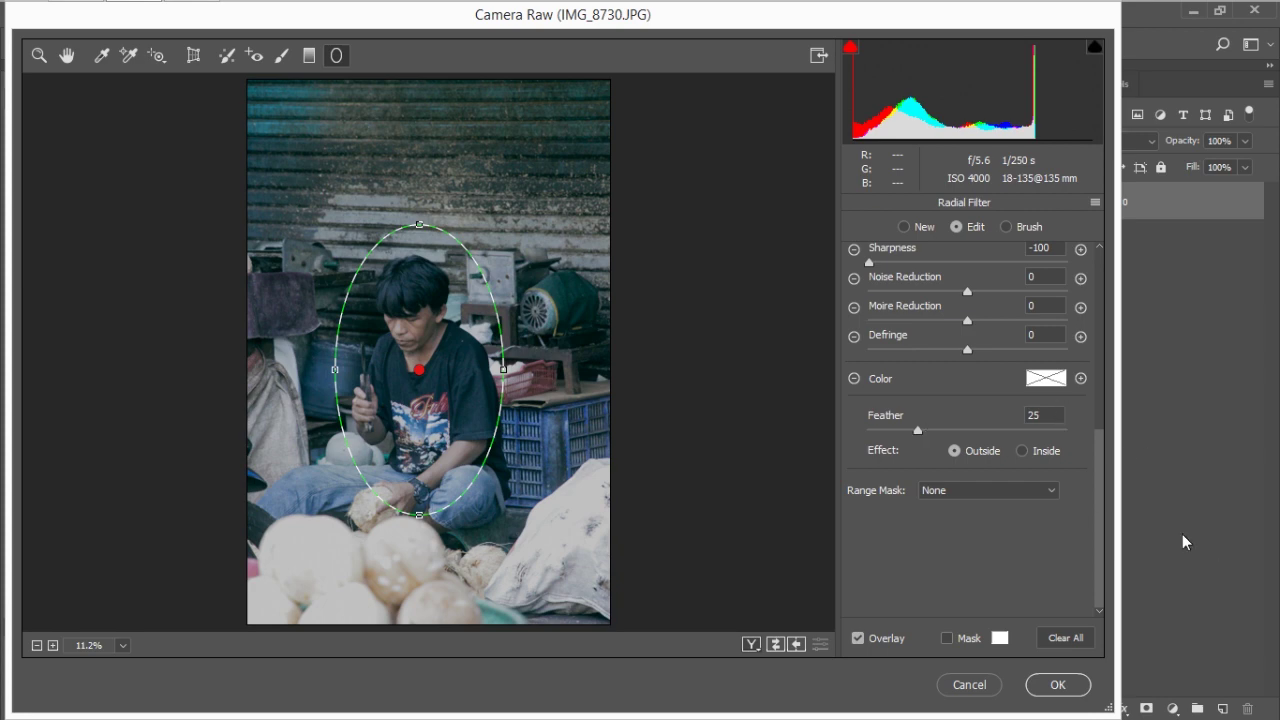
Step: With the mask showing, stretch the radial ellipse taller so it covers the man
click(948, 640)
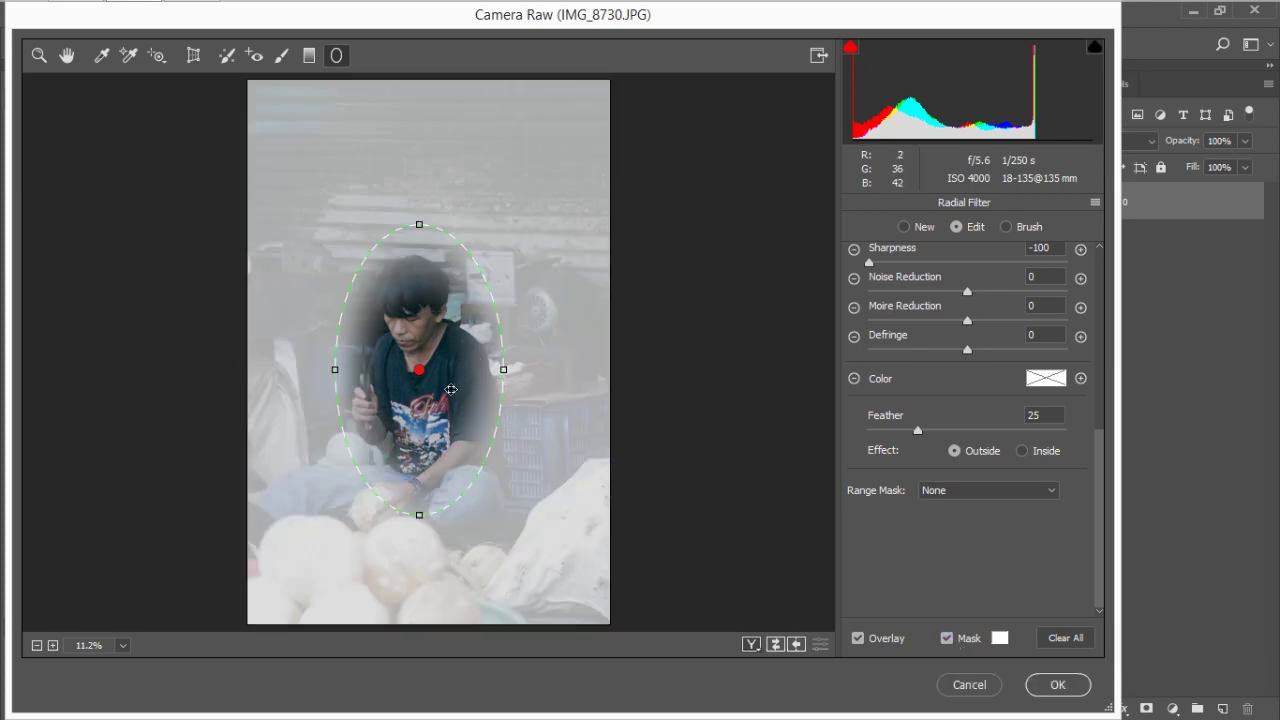
drag(452, 378, 509, 366)
drag(419, 220, 423, 209)
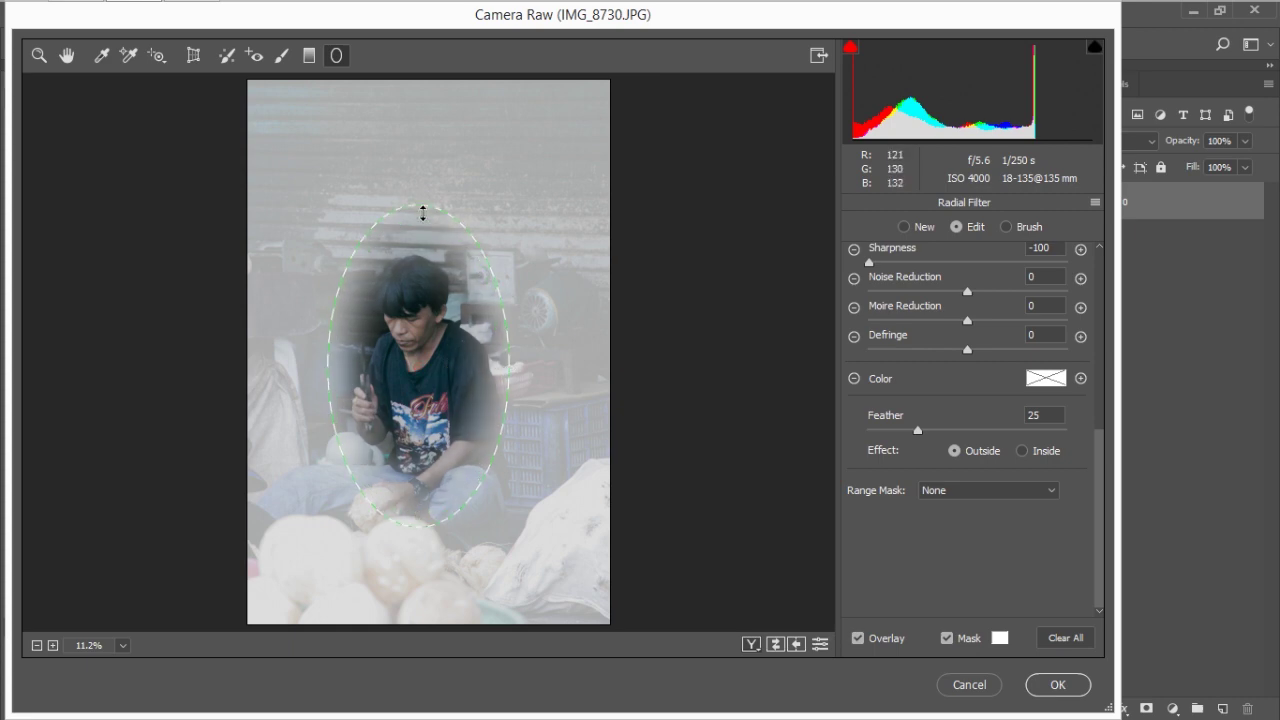
drag(446, 305, 446, 313)
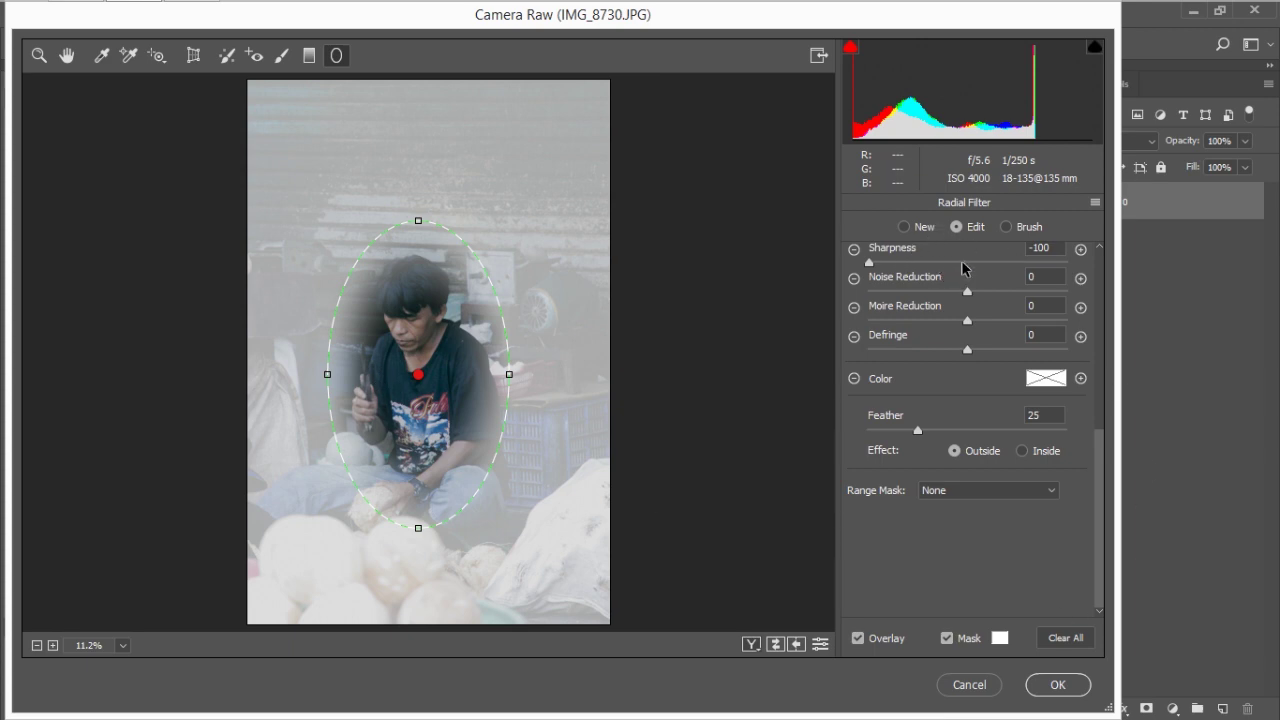
click(869, 262)
click(949, 640)
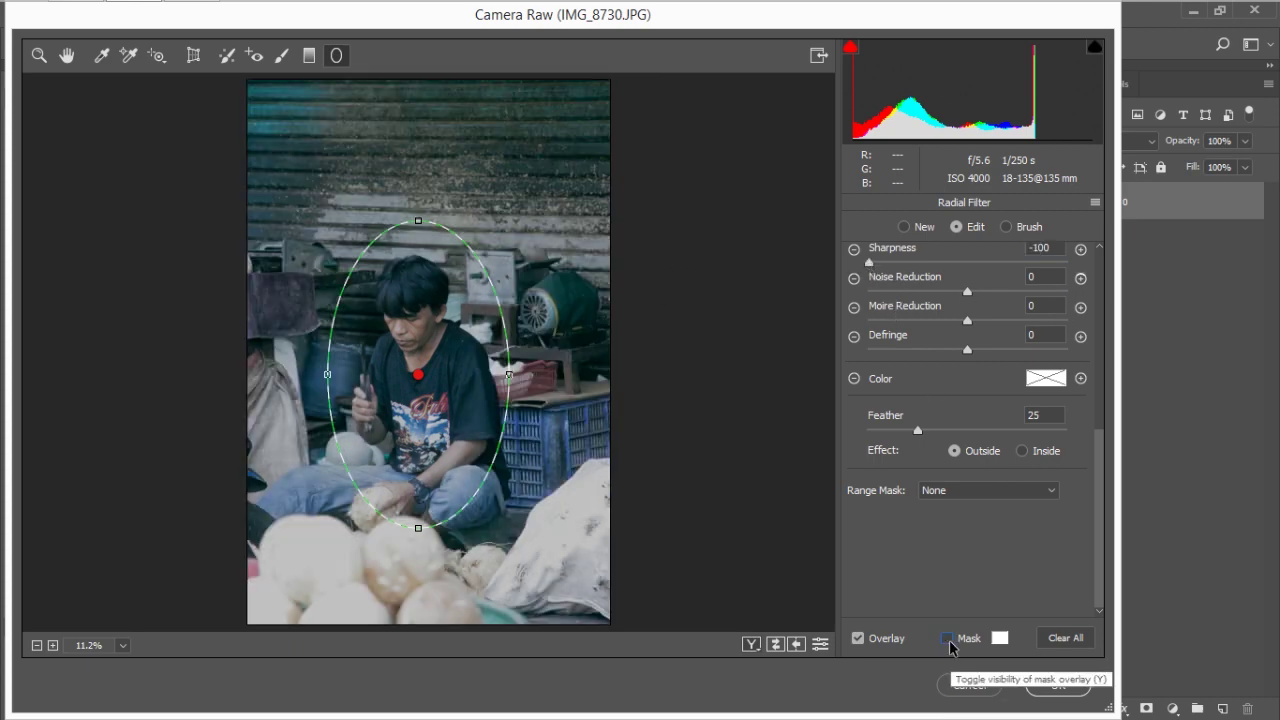
Step: Try outside Sharpness at −81 and +53, then return it to −100
click(872, 265)
text(-81)
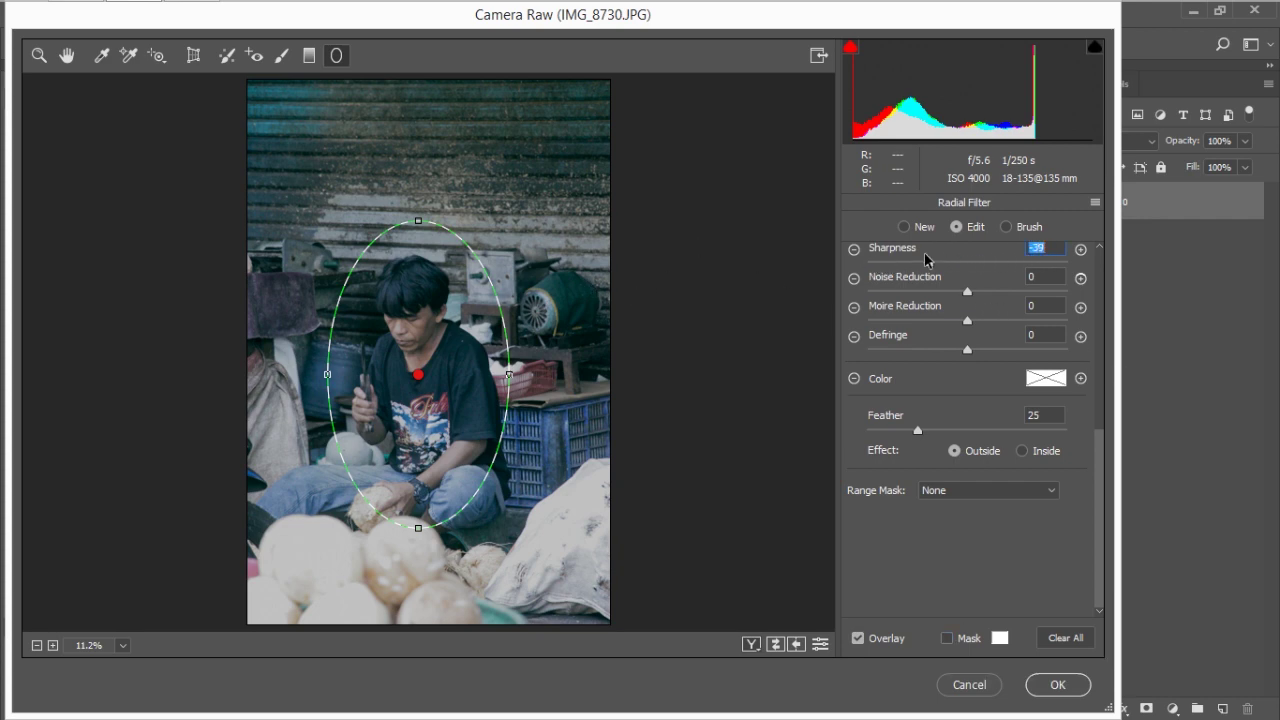
key(Return)
text(53)
key(Return)
drag(1020, 262, 866, 264)
click(40, 56)
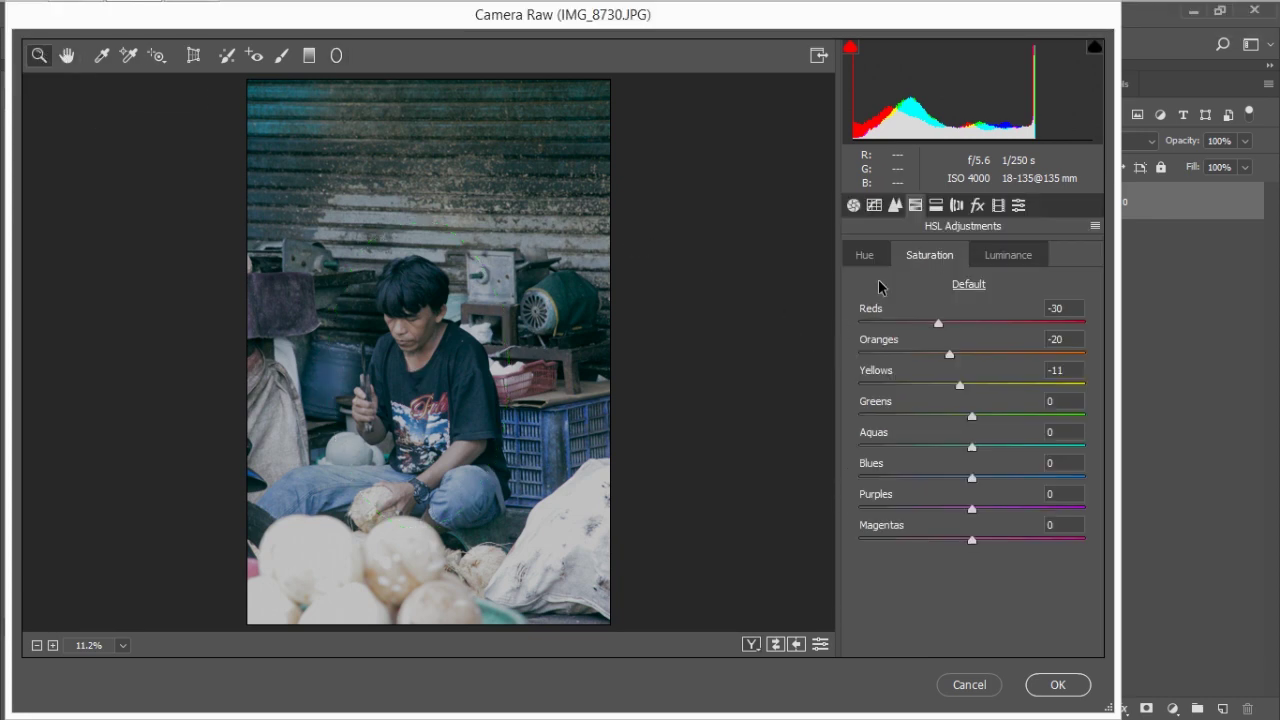
click(981, 208)
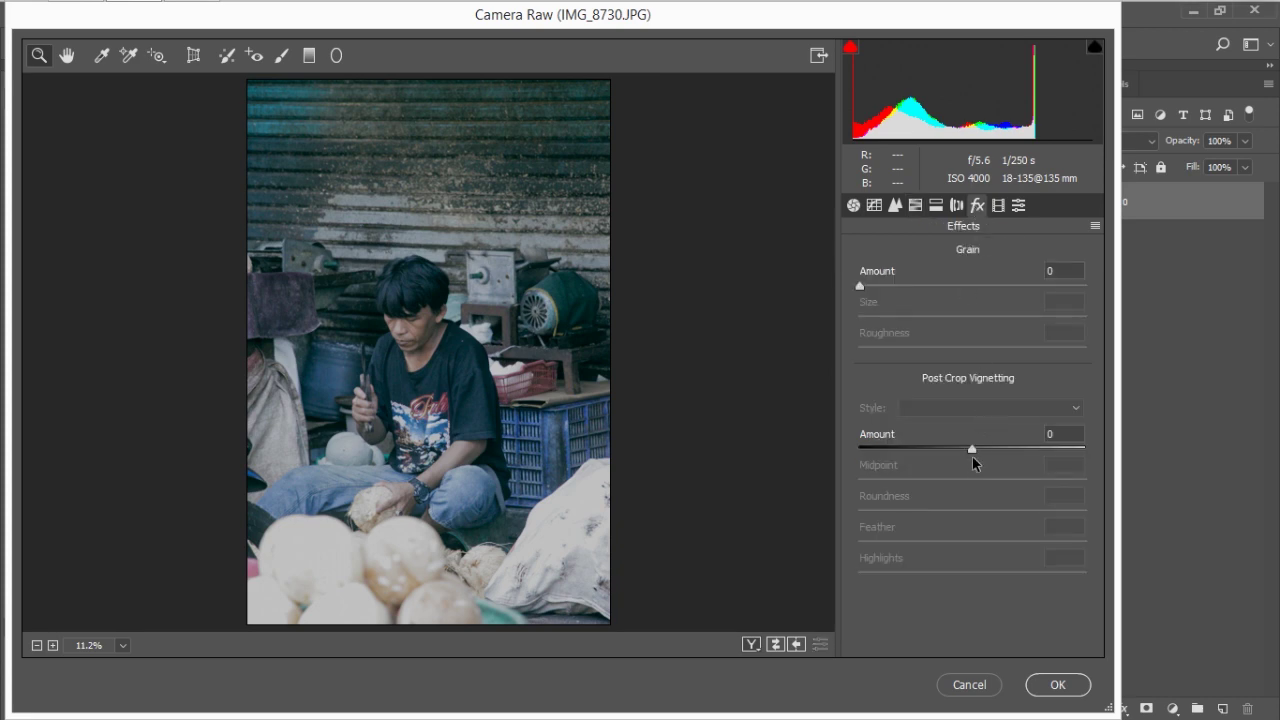
Step: Add a -10 Post Crop Vignetting and apply the Camera Raw grade as a smart filter
drag(975, 451, 963, 450)
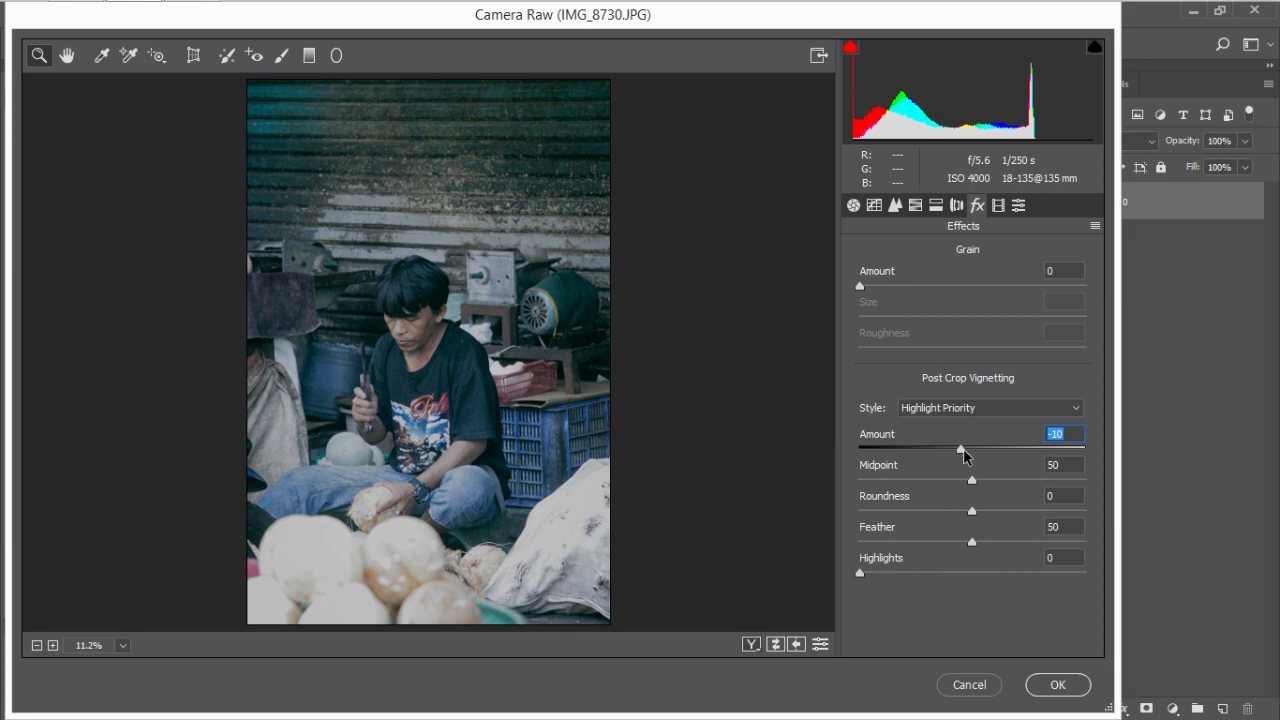
click(1075, 688)
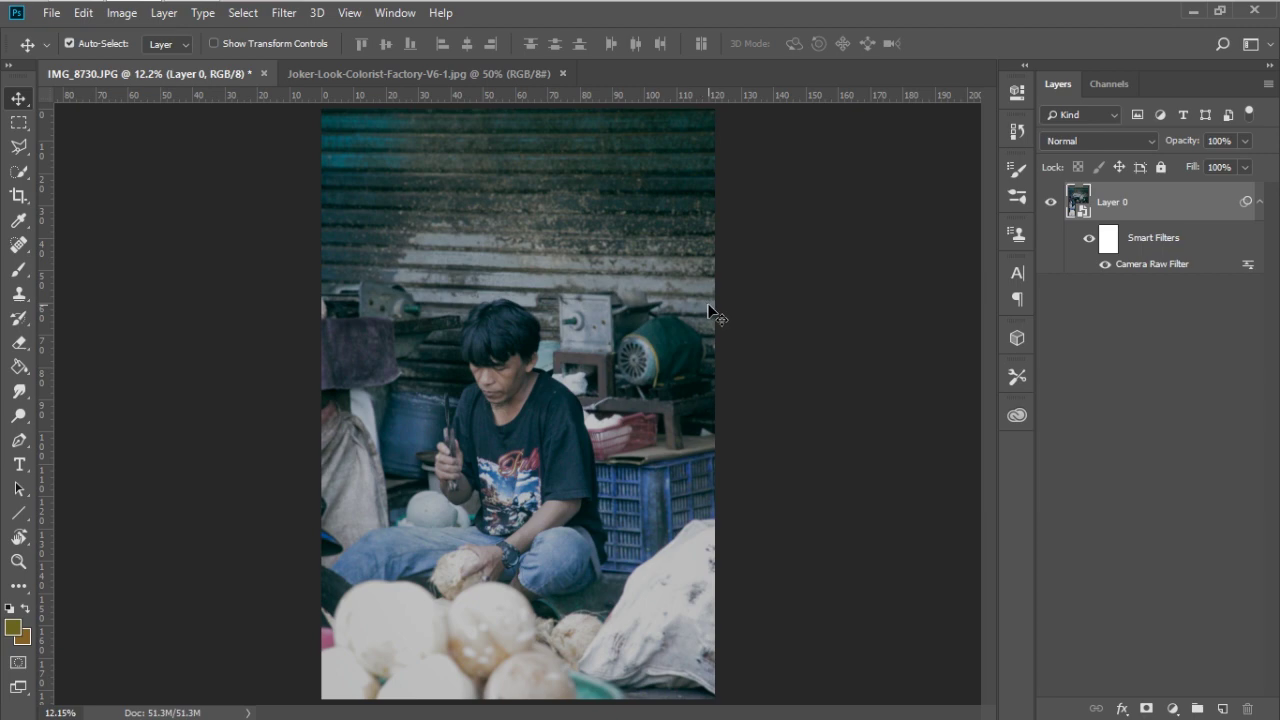
Step: Copy the Joker still into the street photo as Layer 1, compare the grade on/off, and reopen Camera Raw
click(332, 72)
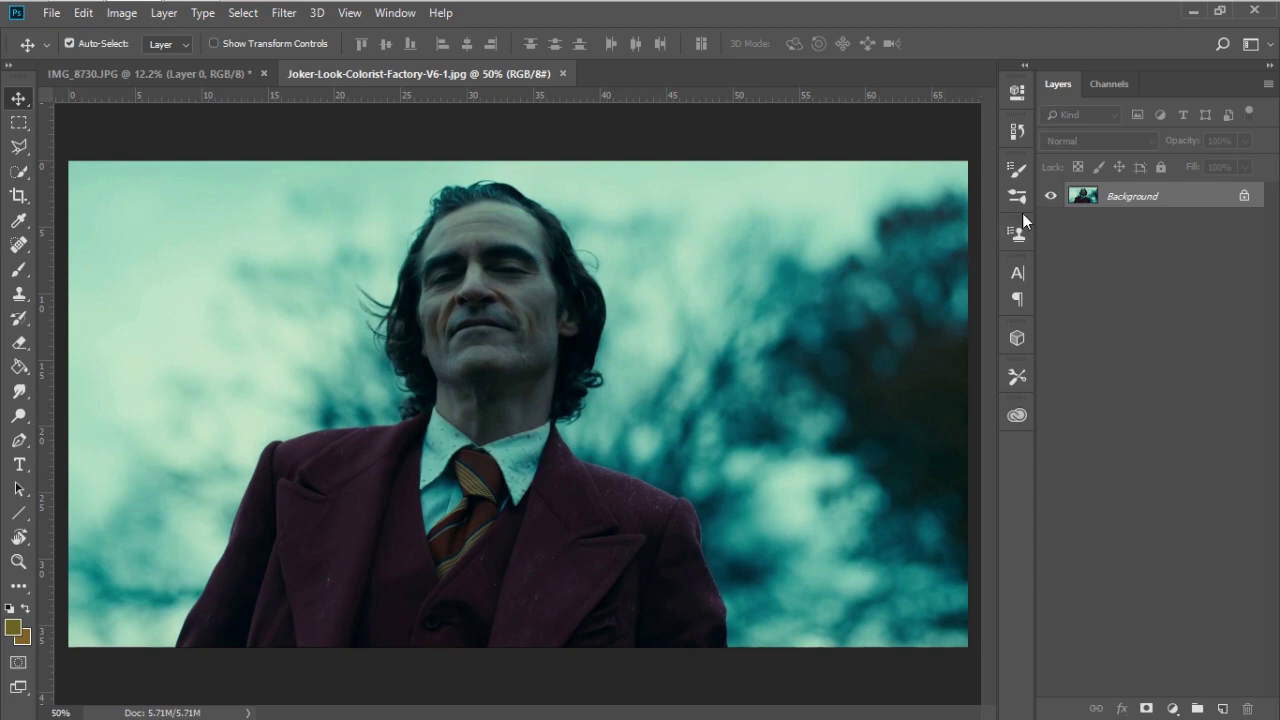
drag(1086, 198, 525, 177)
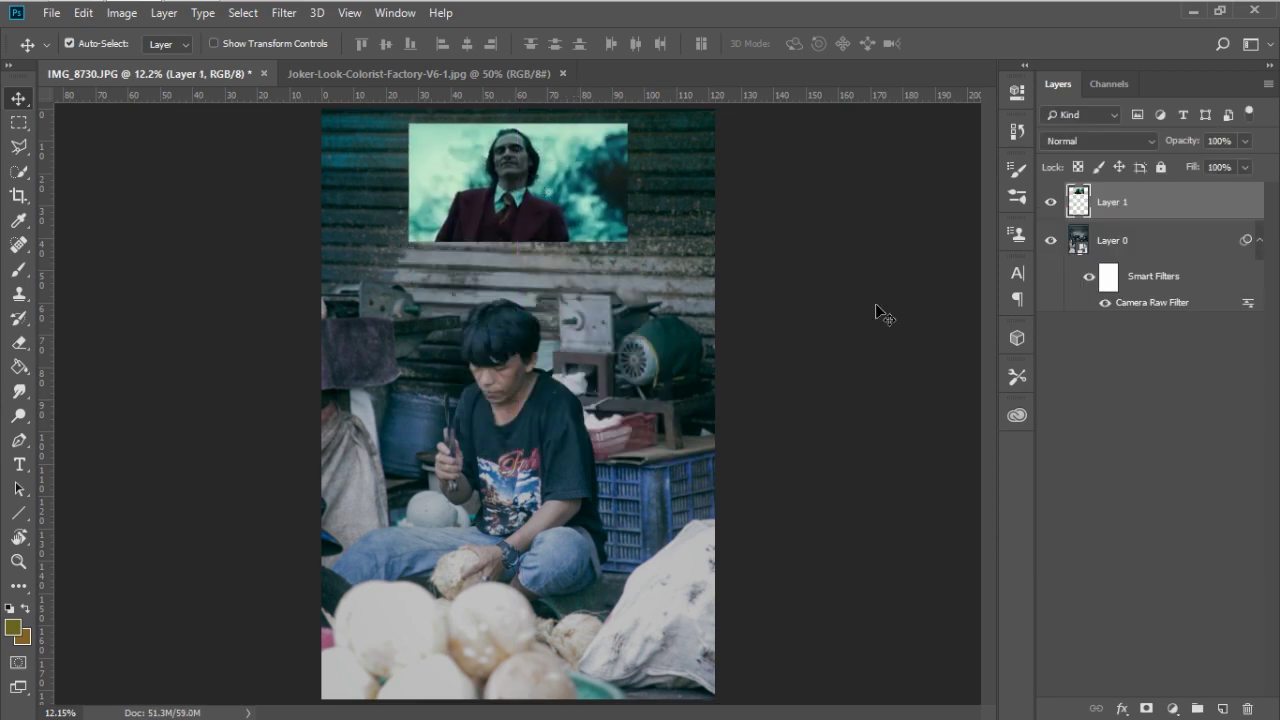
click(1089, 279)
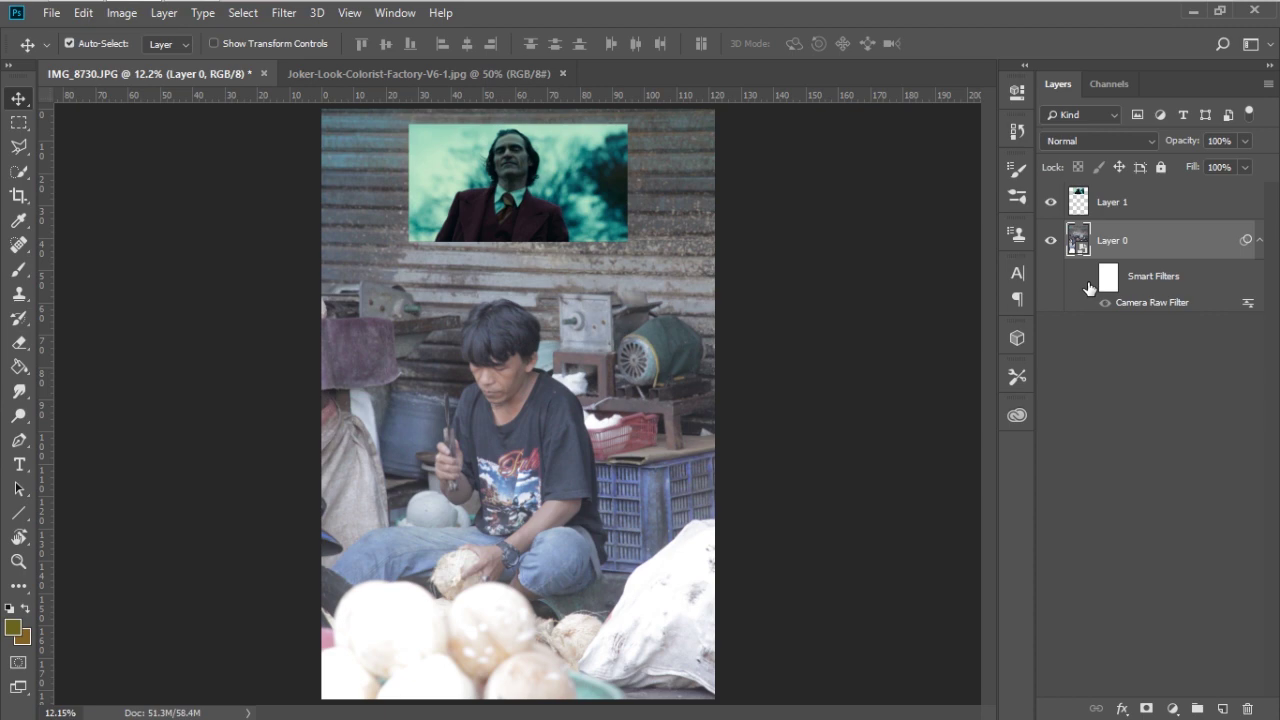
click(1089, 286)
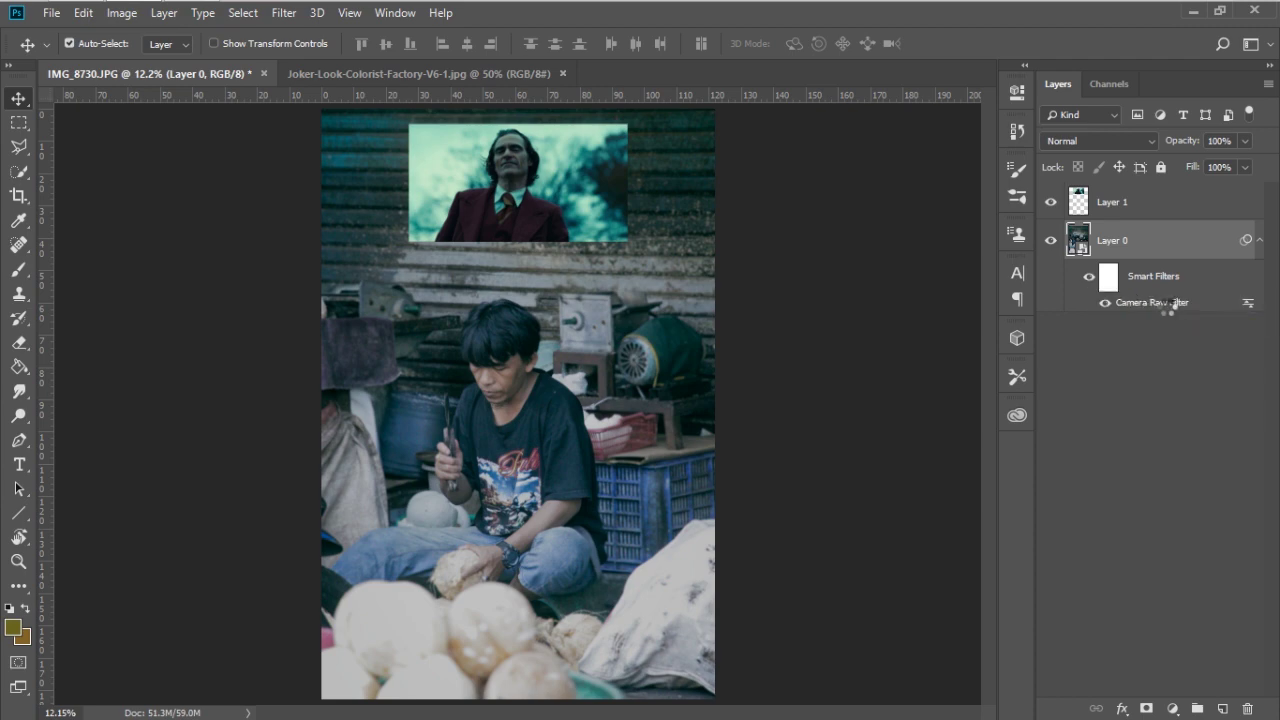
double_click(1166, 305)
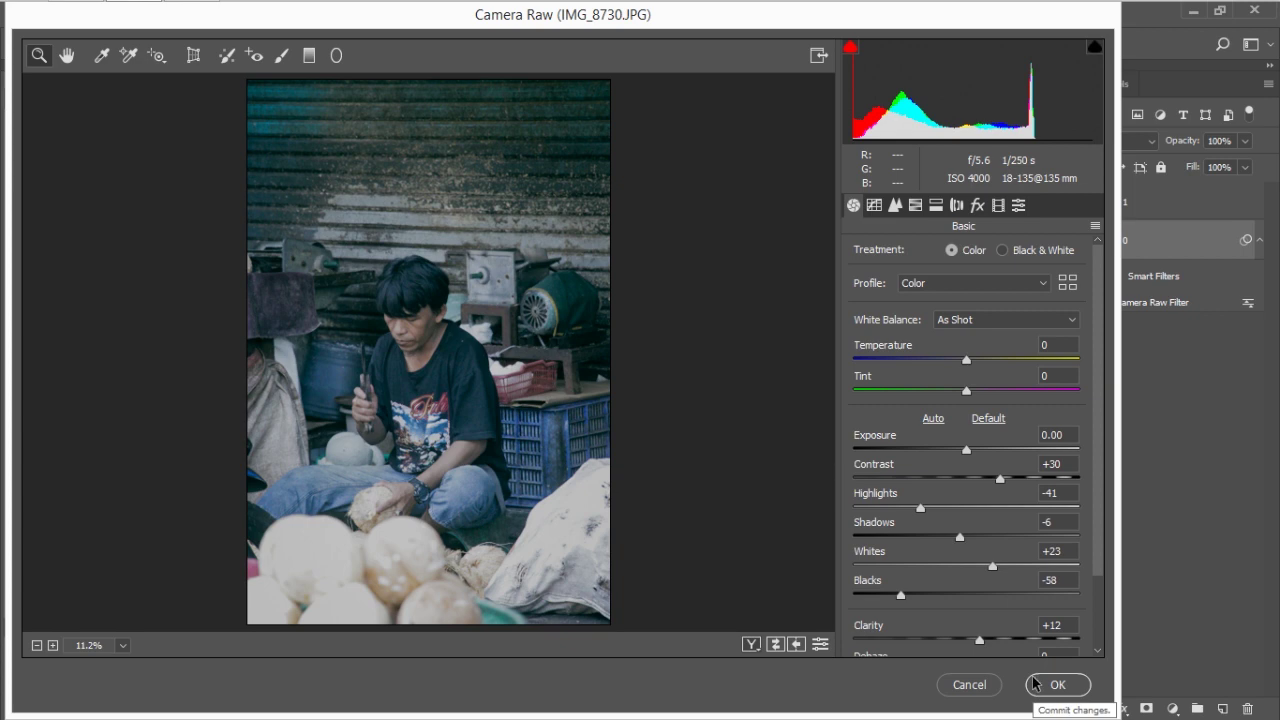
click(996, 684)
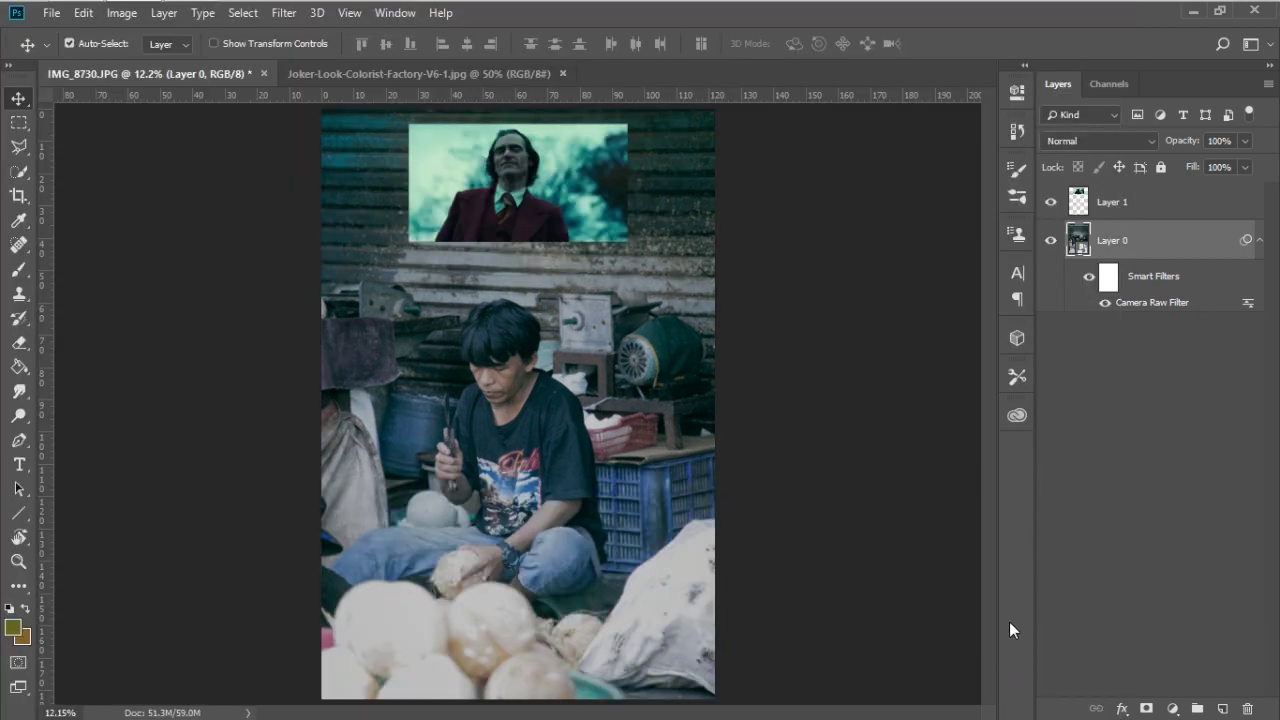